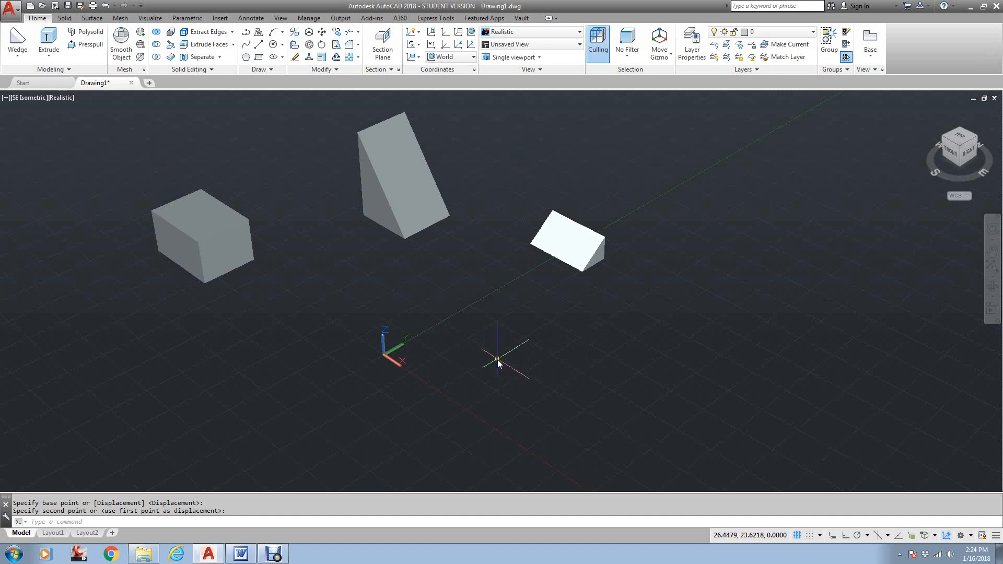
Examine the box and wedge solids from the top and from two isometric viewpoints.
{"action": "middle_click_drag", "start_coordinate": [438, 299], "coordinate": [488, 325]}
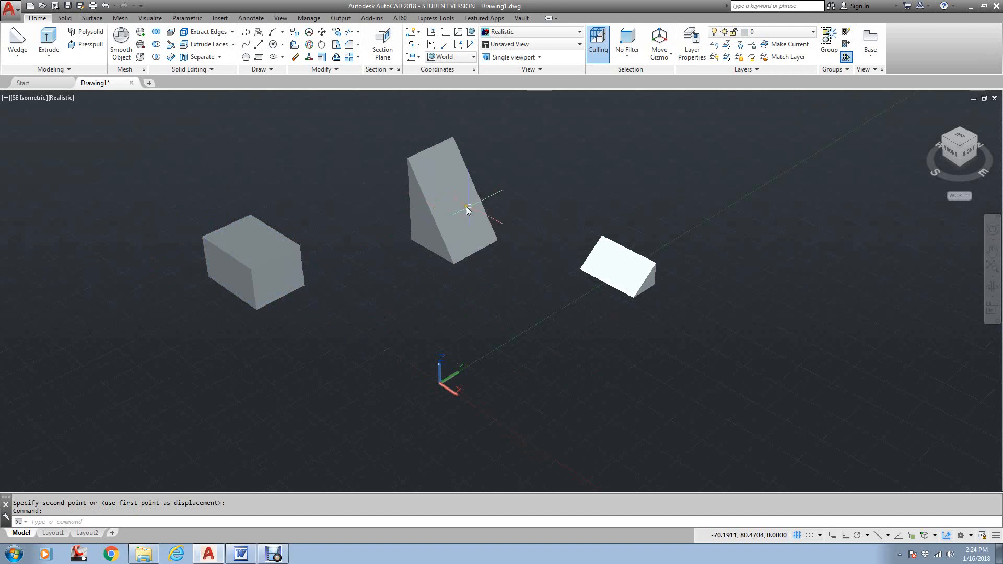
{"action": "left_click", "coordinate": [960, 140]}
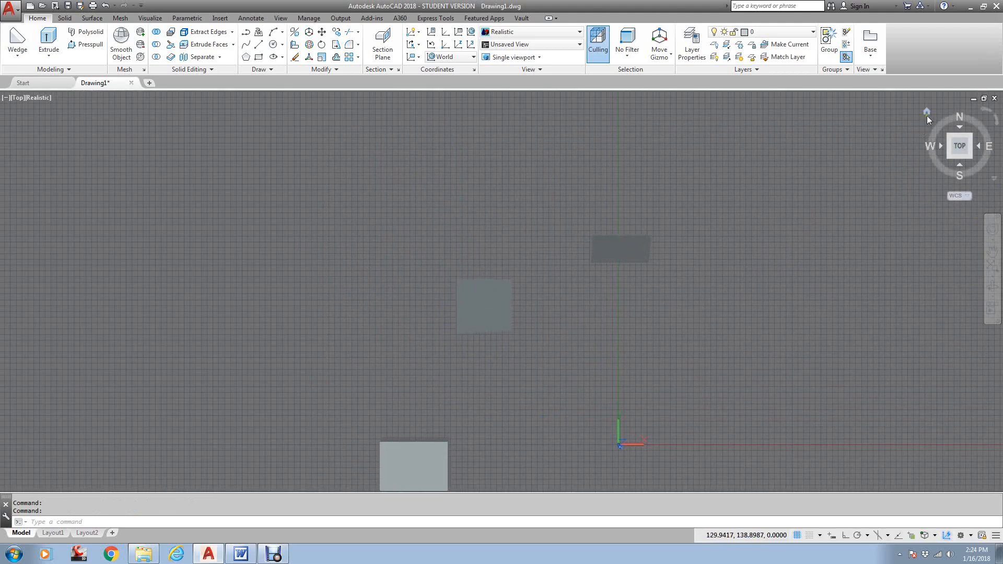
{"action": "left_click_drag", "start_coordinate": [924, 114], "coordinate": [871, 155]}
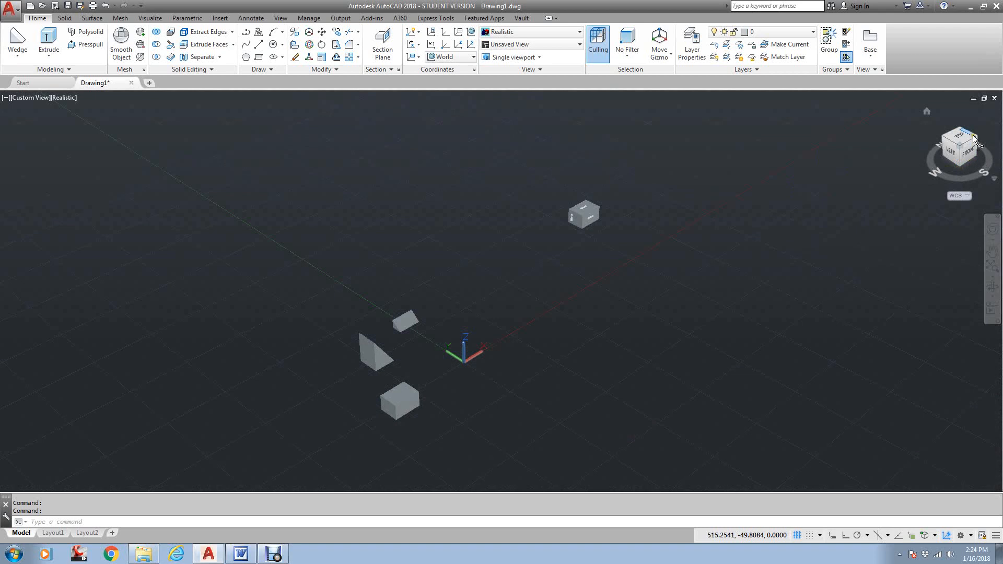
{"action": "left_click", "coordinate": [977, 136]}
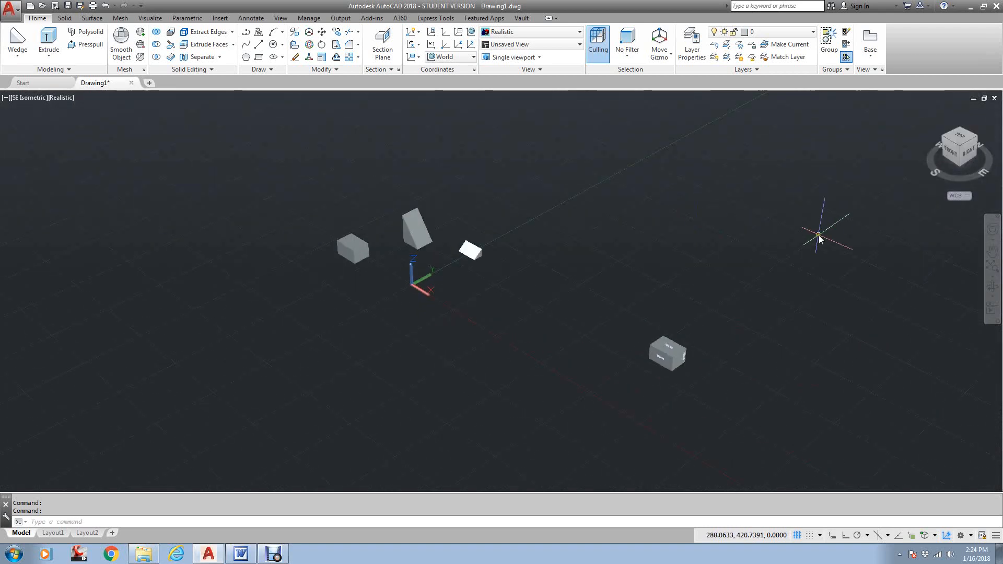
{"action": "middle_click_drag", "start_coordinate": [430, 212], "coordinate": [512, 287]}
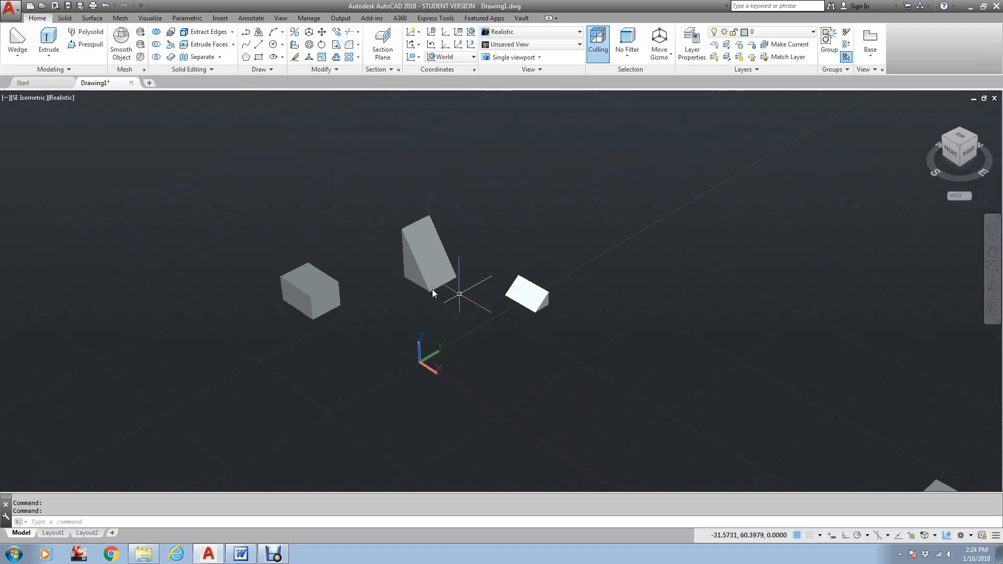
{"action": "scroll", "coordinate": [482, 298], "scroll_direction": "up", "scroll_amount": 1}
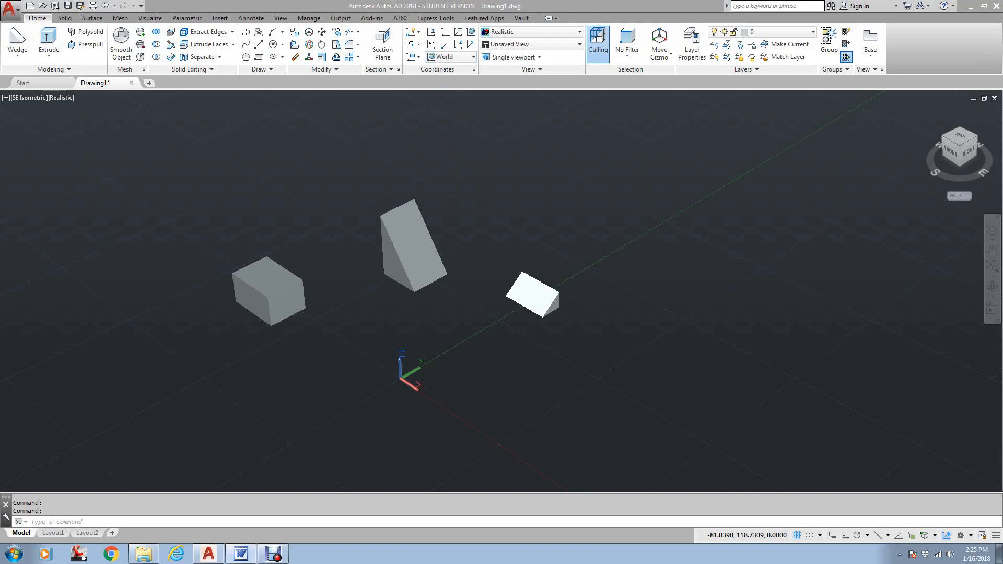
{"action": "left_click", "coordinate": [277, 283]}
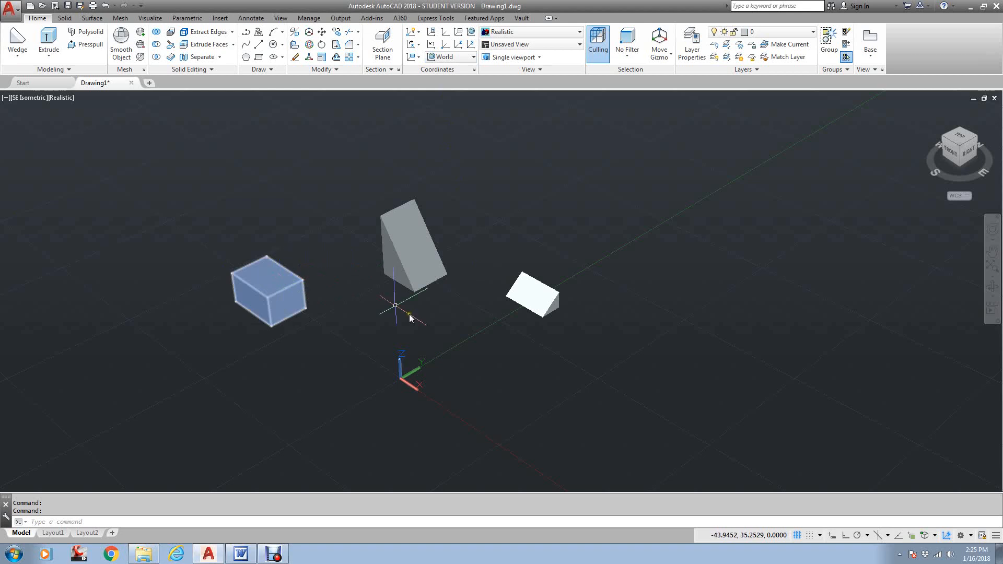
{"action": "key", "text": "Escape"}
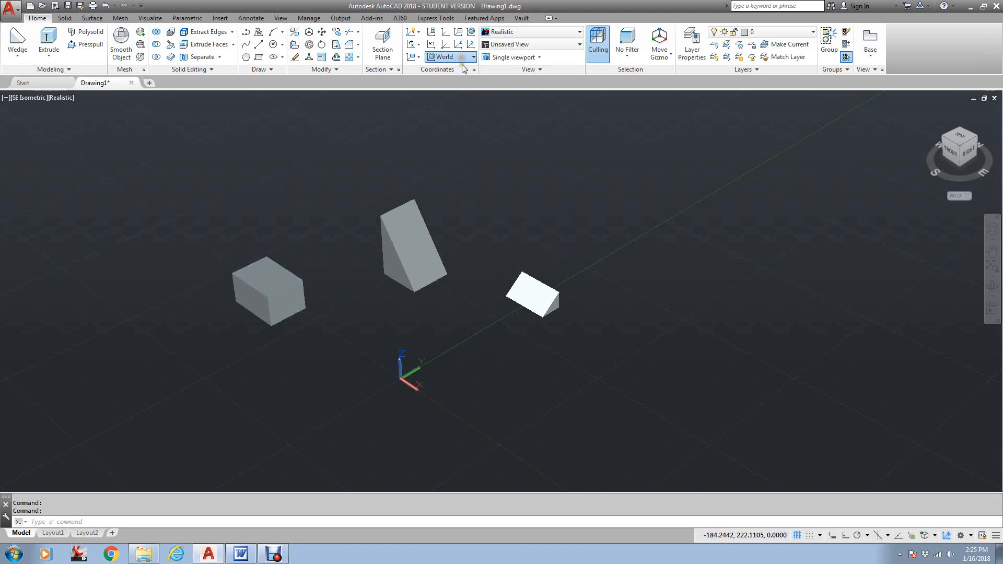
Try the Top, Bottom, Left and Front coordinate system presets and return to World.
{"action": "left_click", "coordinate": [453, 82]}
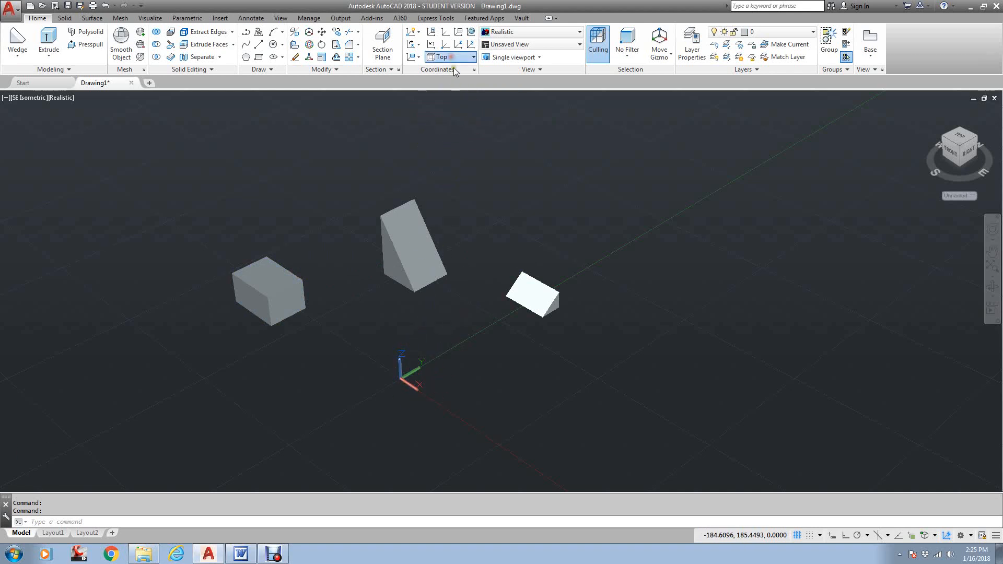
{"action": "left_click", "coordinate": [450, 92]}
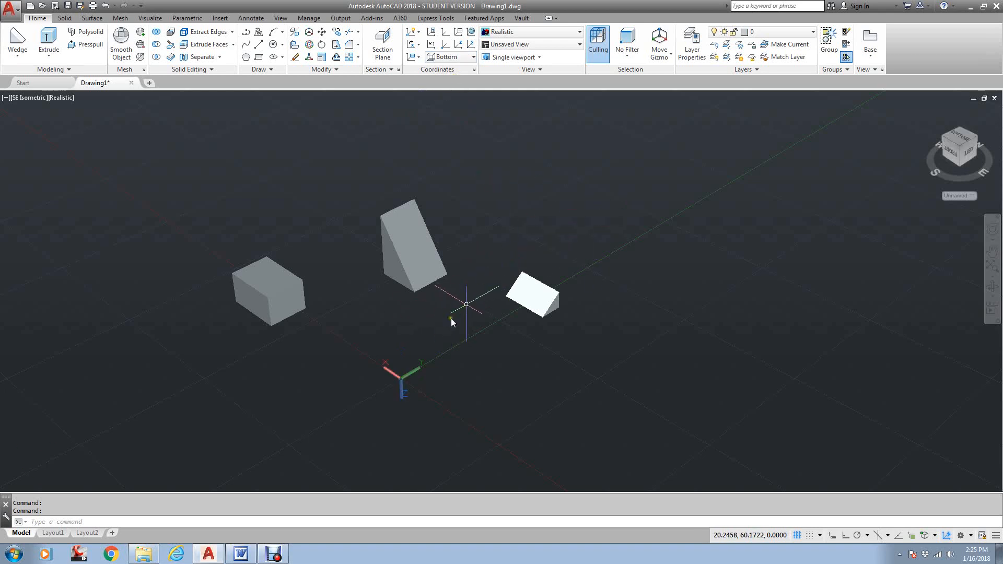
{"action": "left_click", "coordinate": [451, 58]}
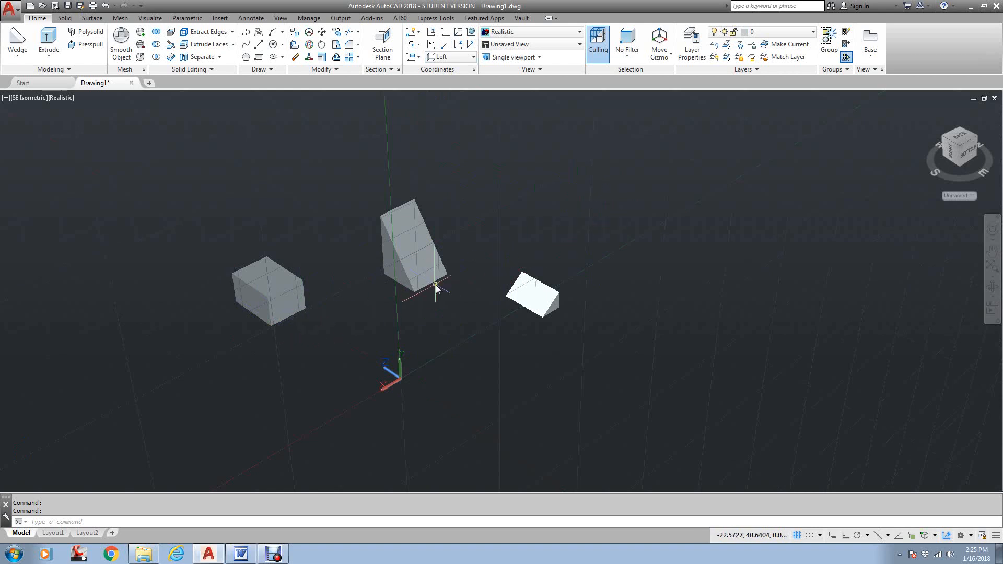
{"action": "left_click", "coordinate": [453, 57]}
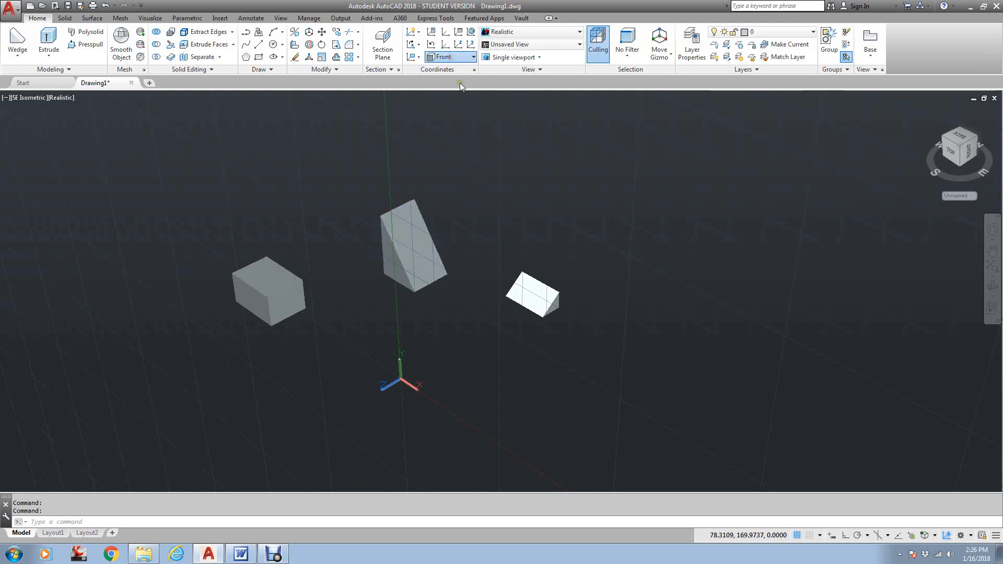
{"action": "left_click", "coordinate": [455, 70]}
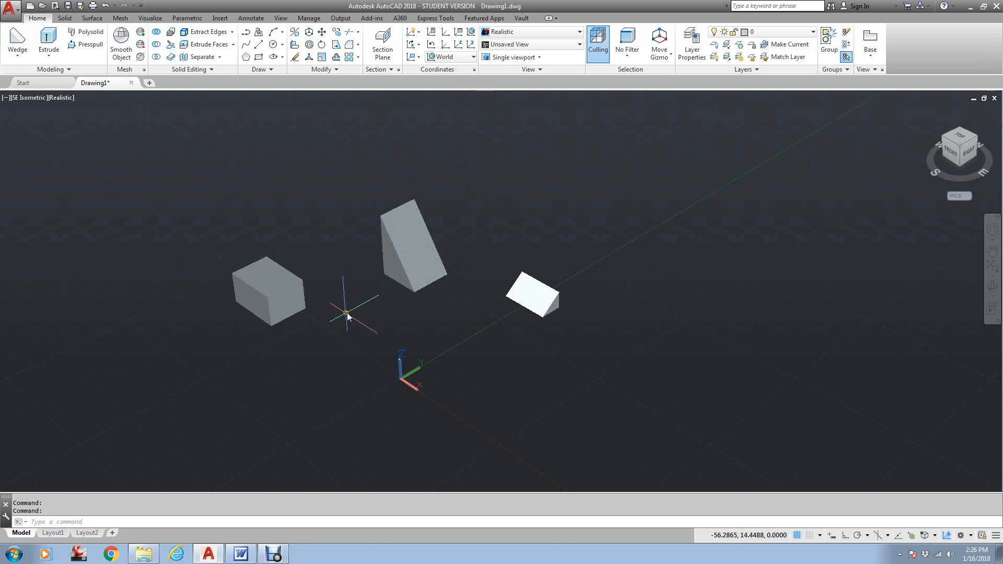
With Ortho on, draw a closed 20 by 20 square polyline on the World XY plane in front of the solids.
{"action": "scroll", "coordinate": [345, 310], "scroll_direction": "up", "scroll_amount": 2}
{"action": "middle_click_drag", "start_coordinate": [339, 318], "coordinate": [431, 293]}
{"action": "scroll", "coordinate": [414, 304], "scroll_direction": "down", "scroll_amount": 1}
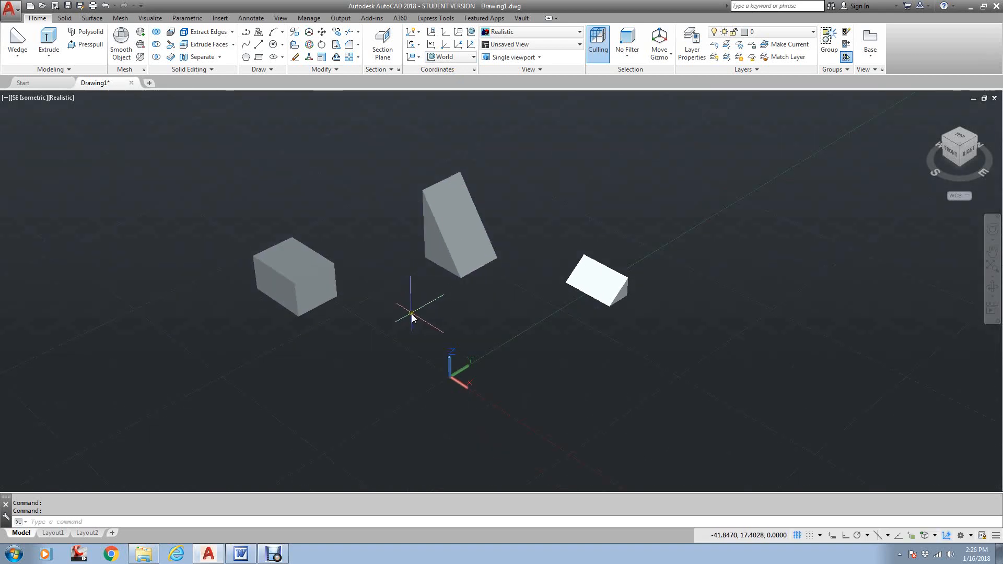
{"action": "type", "text": "pl"}
{"action": "key", "text": "Return"}
{"action": "left_click", "coordinate": [377, 369]}
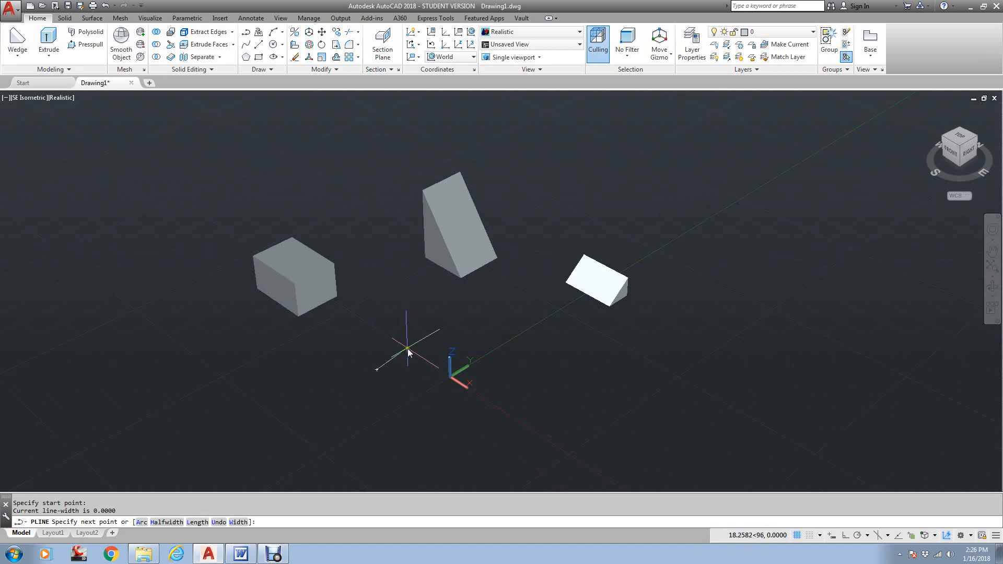
{"action": "key", "text": "F8"}
{"action": "type", "text": "20"}
{"action": "key", "text": "Return"}
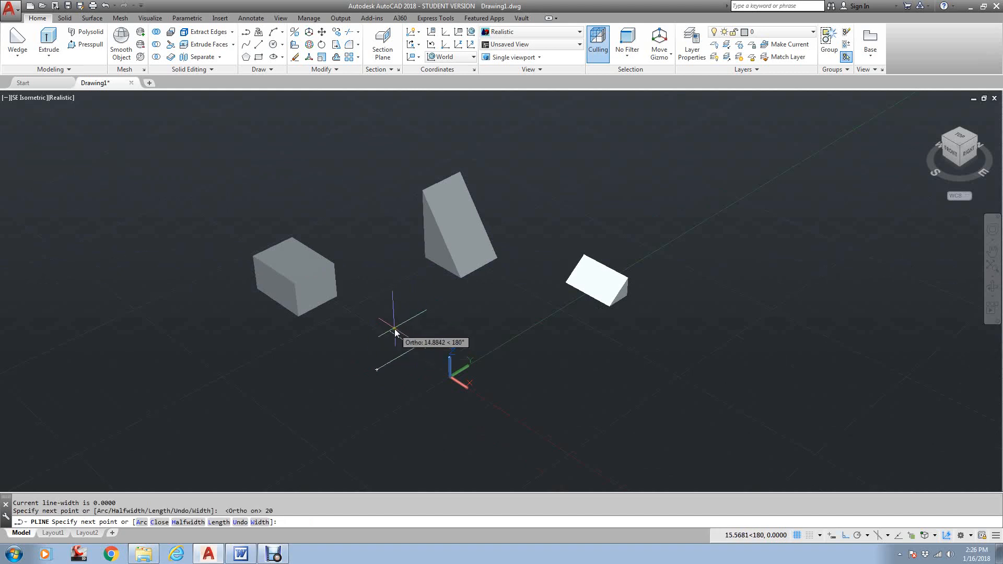
{"action": "type", "text": "20"}
{"action": "key", "text": "Return"}
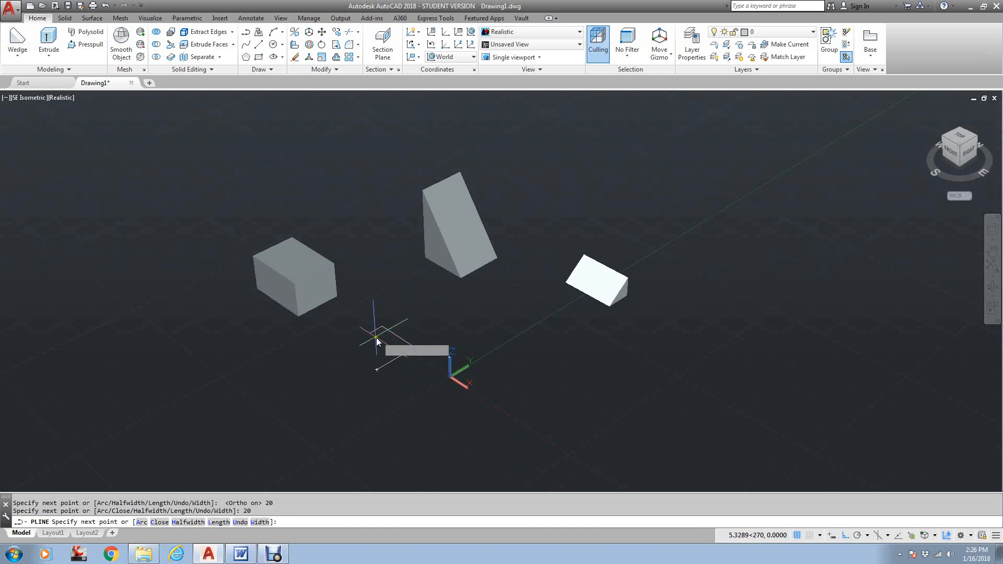
{"action": "type", "text": "C"}
{"action": "key", "text": "Return"}
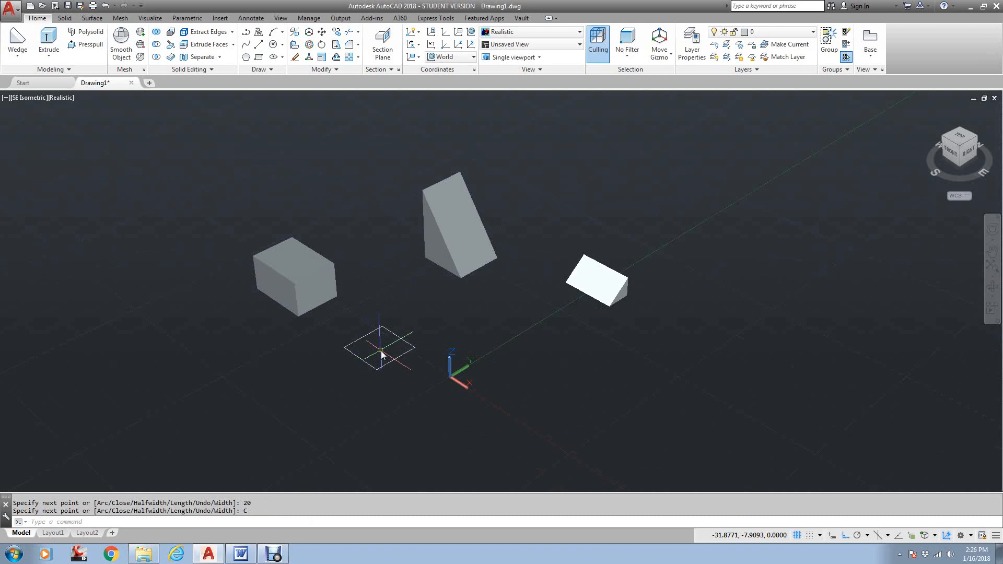
Set the coordinate system to the Left preset.
{"action": "scroll", "coordinate": [368, 295], "scroll_direction": "down", "scroll_amount": 1}
{"action": "scroll", "coordinate": [365, 296], "scroll_direction": "up", "scroll_amount": 1}
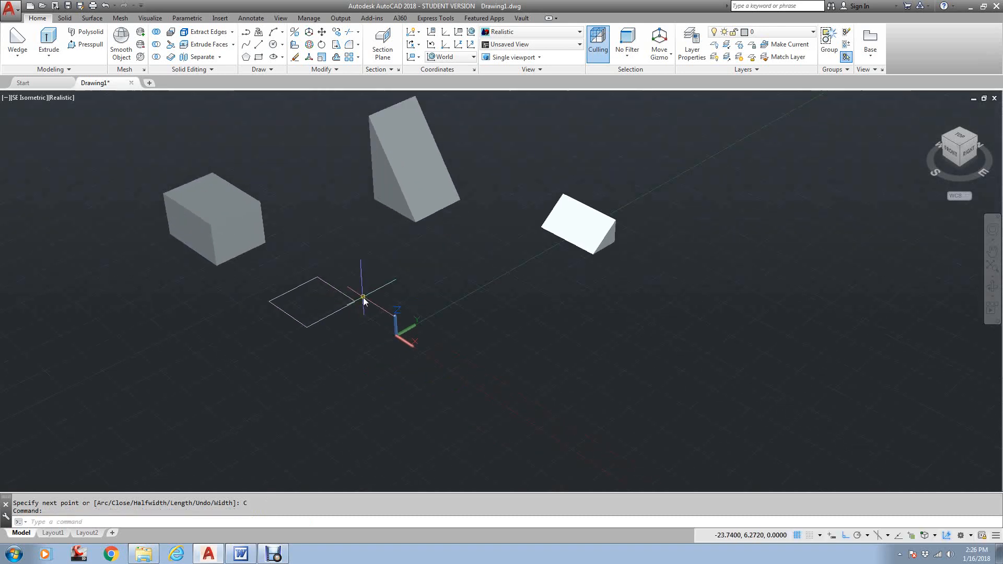
{"action": "scroll", "coordinate": [366, 300], "scroll_direction": "down", "scroll_amount": 1}
{"action": "scroll", "coordinate": [365, 295], "scroll_direction": "down", "scroll_amount": 1}
{"action": "scroll", "coordinate": [366, 295], "scroll_direction": "up", "scroll_amount": 2}
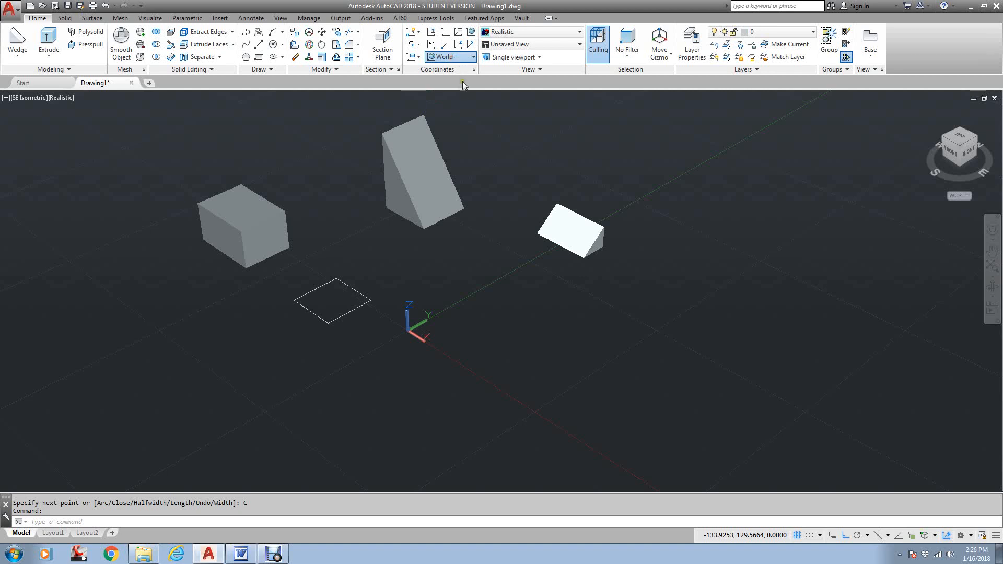
{"action": "left_click", "coordinate": [458, 106]}
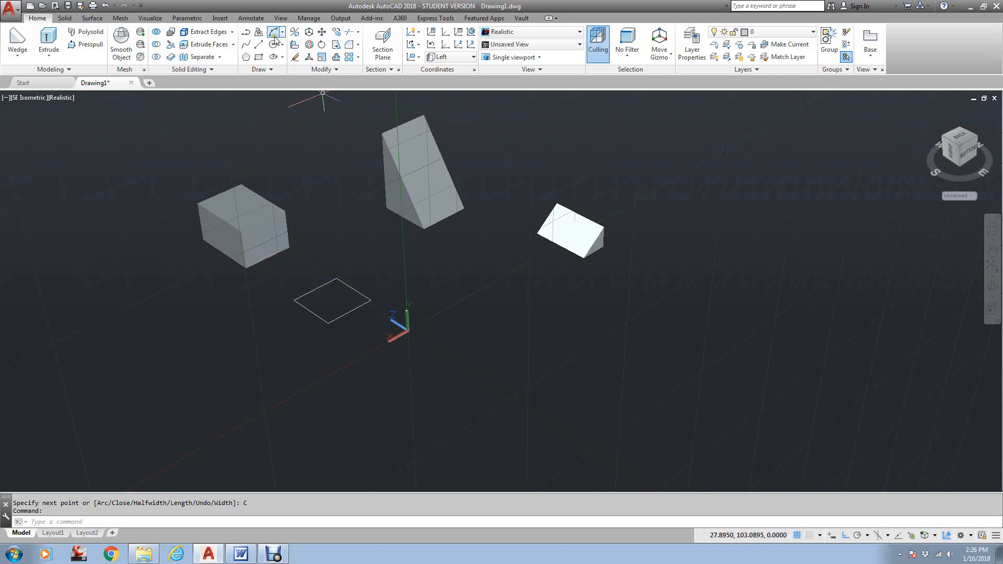
Draw an upright polyline from the base square's back corner endpoint: 20 up, 20 across along the square's edge and 20 down.
{"action": "left_click", "coordinate": [247, 32]}
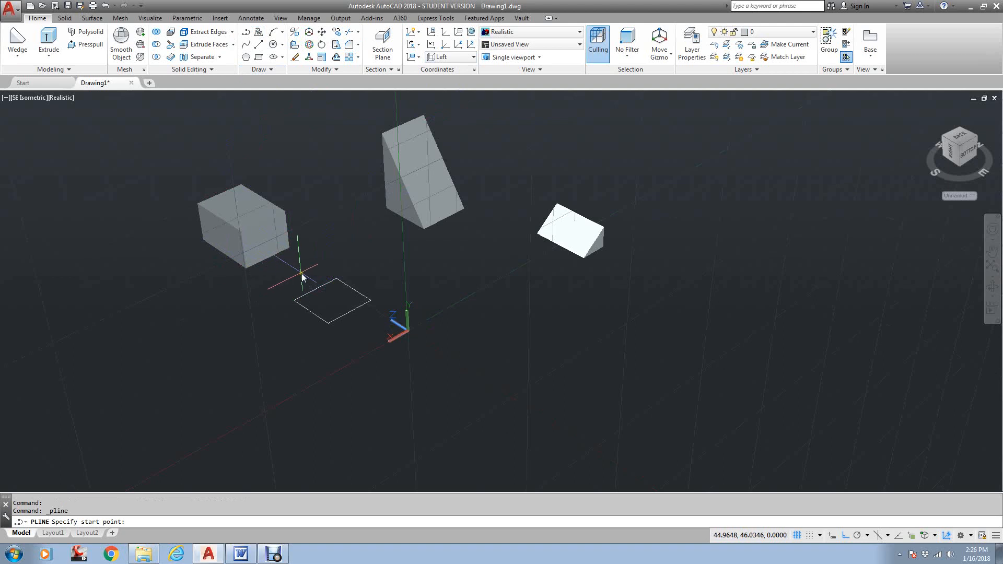
{"action": "type", "text": "end"}
{"action": "key", "text": "Return"}
{"action": "left_click", "coordinate": [339, 276]}
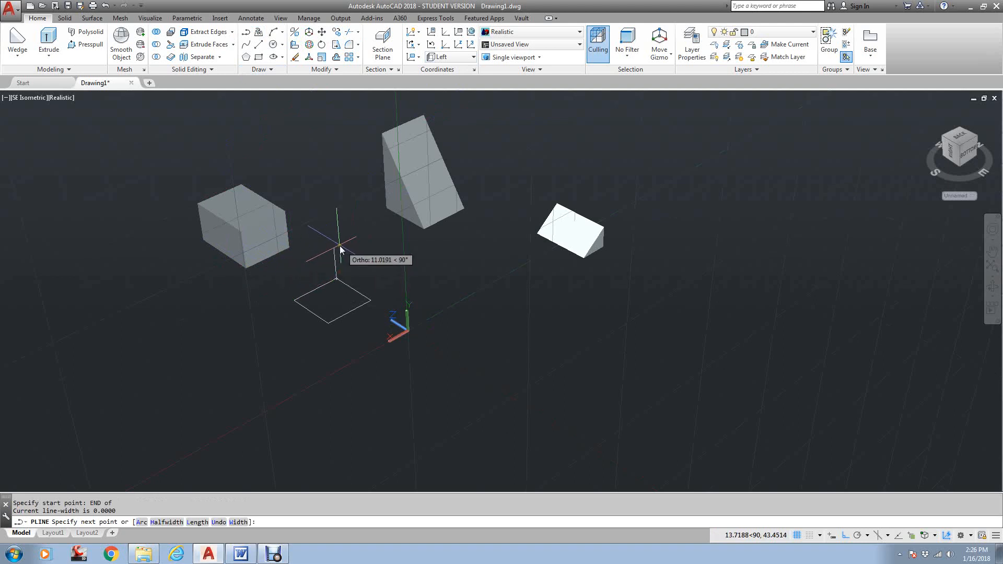
{"action": "type", "text": "20"}
{"action": "key", "text": "Return"}
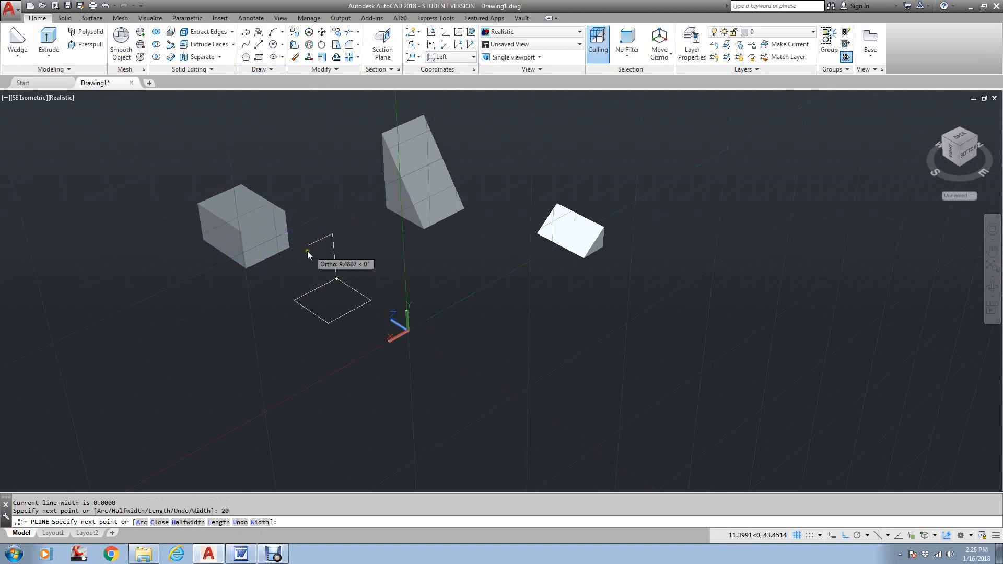
{"action": "type", "text": "20"}
{"action": "key", "text": "Return"}
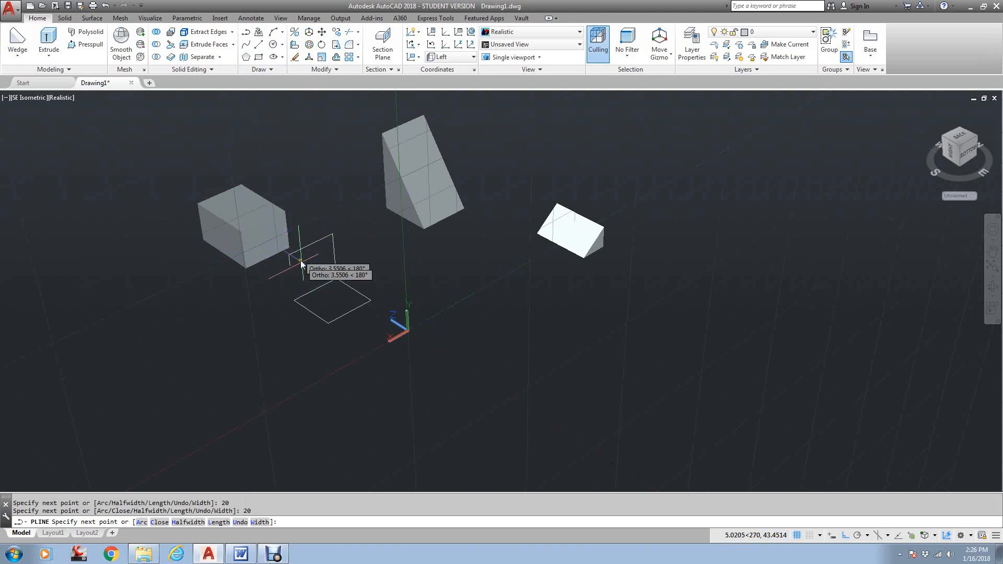
{"action": "type", "text": "20"}
{"action": "key", "text": "Return"}
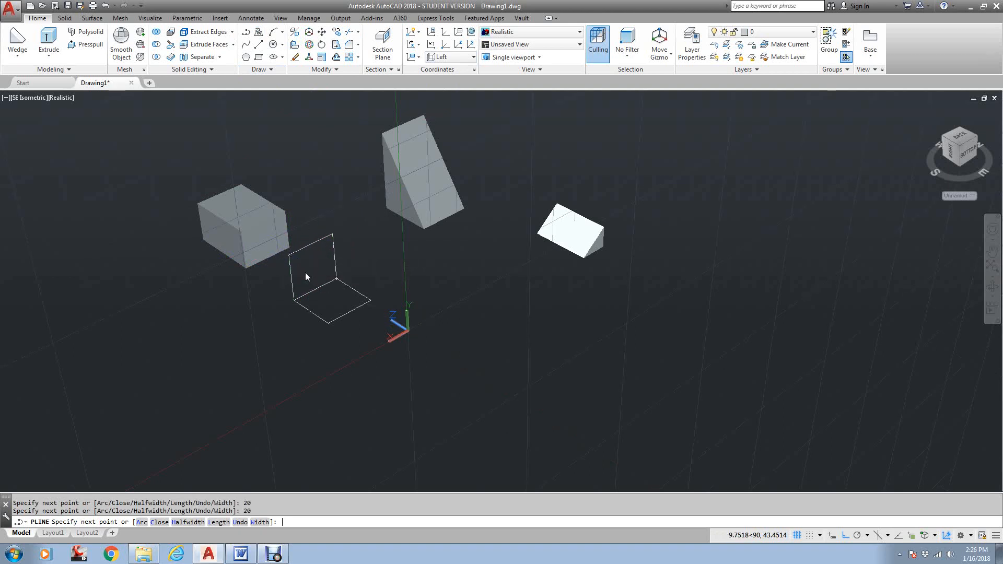
{"action": "key", "text": "Escape"}
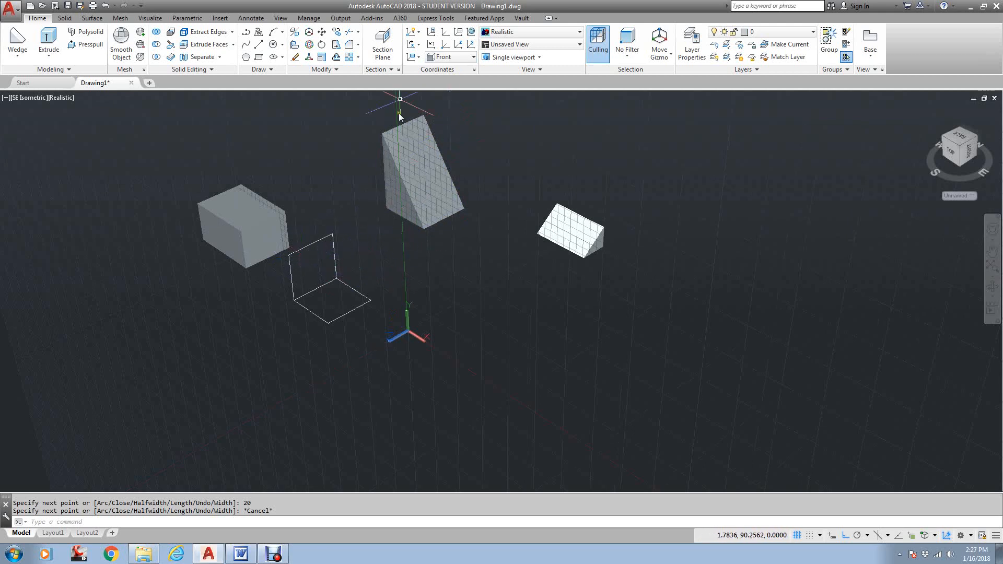
In the Front coordinate system, draw a polyline from the base square's right corner: 20 up and 20 across to the upright frame's top.
{"action": "left_click", "coordinate": [247, 33]}
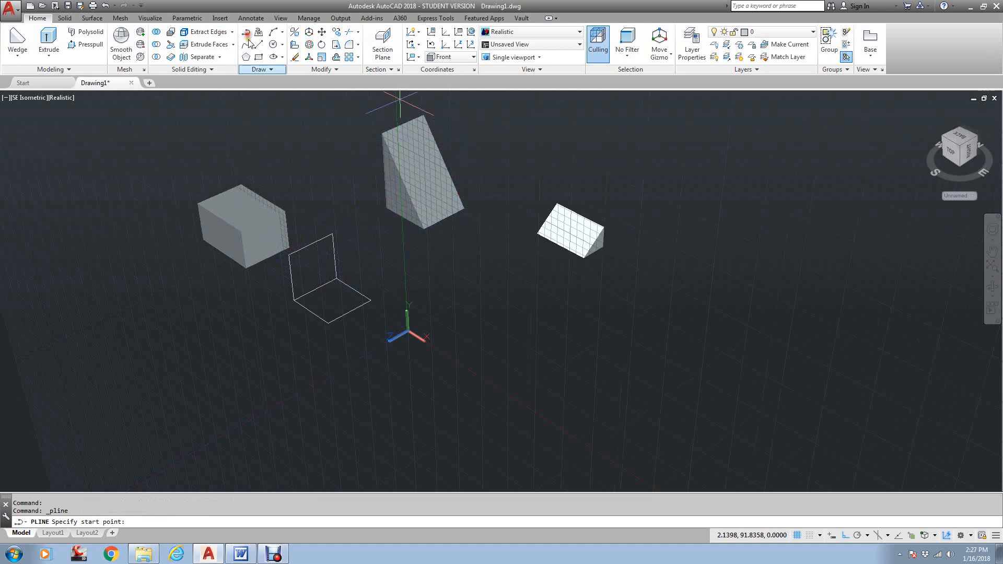
{"action": "type", "text": "end"}
{"action": "key", "text": "Return"}
{"action": "left_click", "coordinate": [371, 299]}
{"action": "type", "text": "20"}
{"action": "key", "text": "Return"}
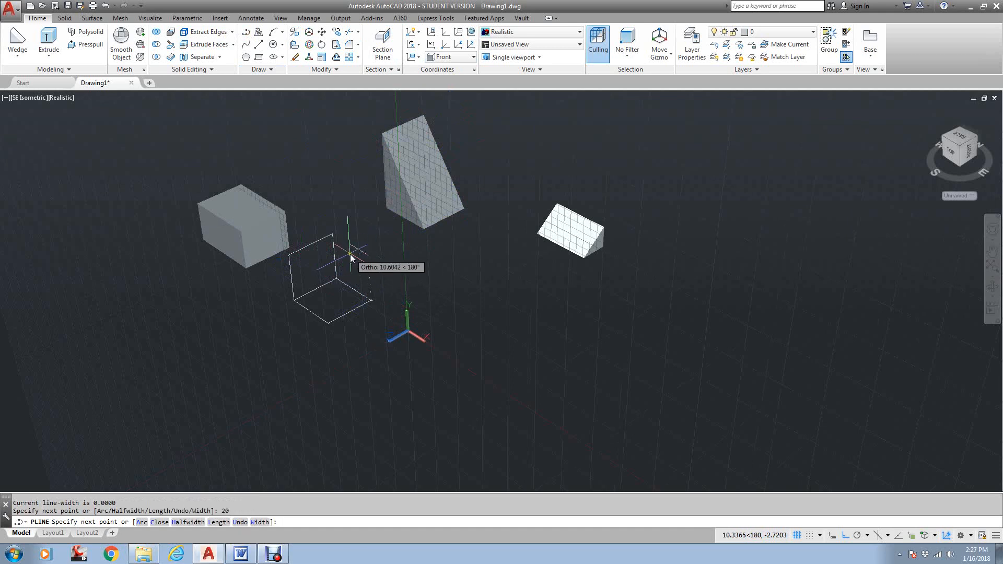
{"action": "key", "text": "Return"}
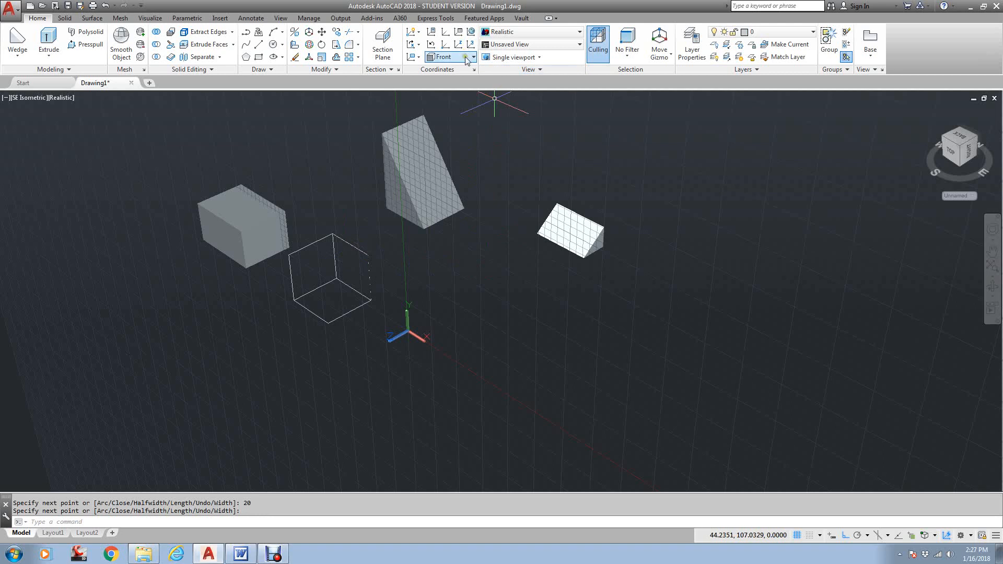
Set the coordinate system back to World.
{"action": "left_click", "coordinate": [459, 70]}
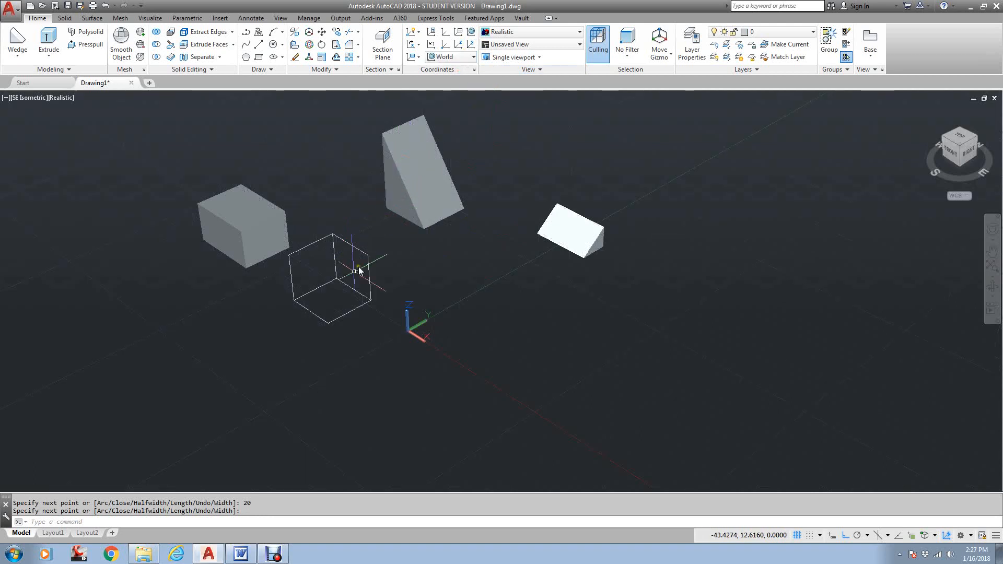
{"action": "scroll", "coordinate": [318, 279], "scroll_direction": "up", "scroll_amount": 2}
{"action": "middle_click_drag", "start_coordinate": [318, 279], "coordinate": [397, 280]}
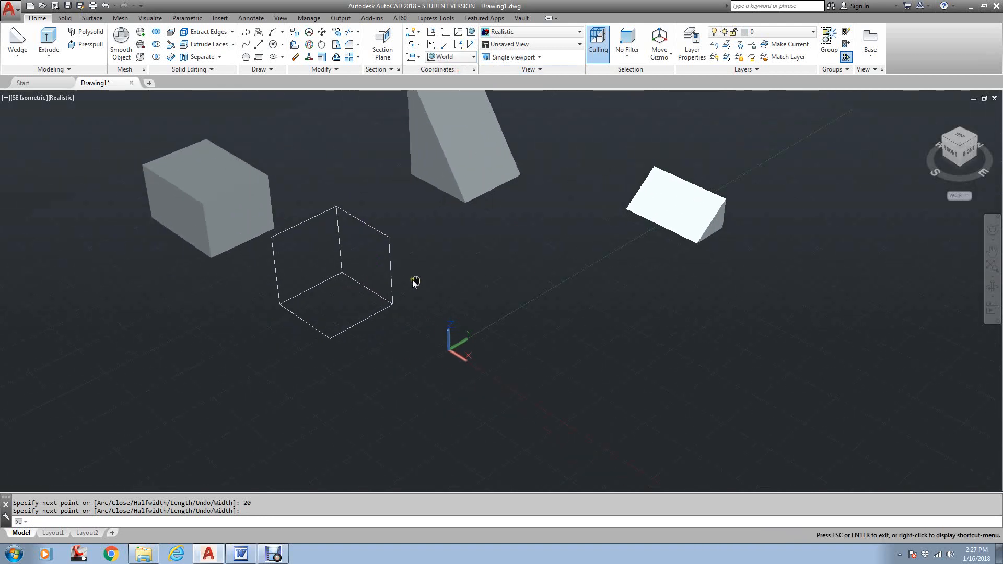
{"action": "left_click", "coordinate": [993, 230]}
{"action": "left_click_drag", "start_coordinate": [795, 274], "coordinate": [590, 319]}
{"action": "left_click_drag", "start_coordinate": [539, 310], "coordinate": [537, 341]}
{"action": "key", "text": "Escape"}
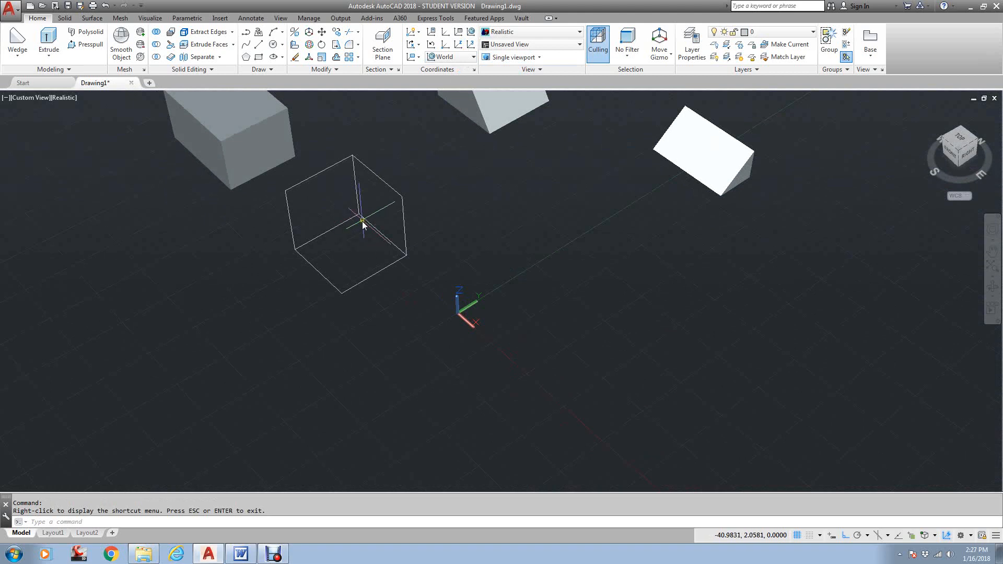
Draw a diagonal line across the base square between its left and right corner endpoints.
{"action": "type", "text": "l"}
{"action": "key", "text": "Return"}
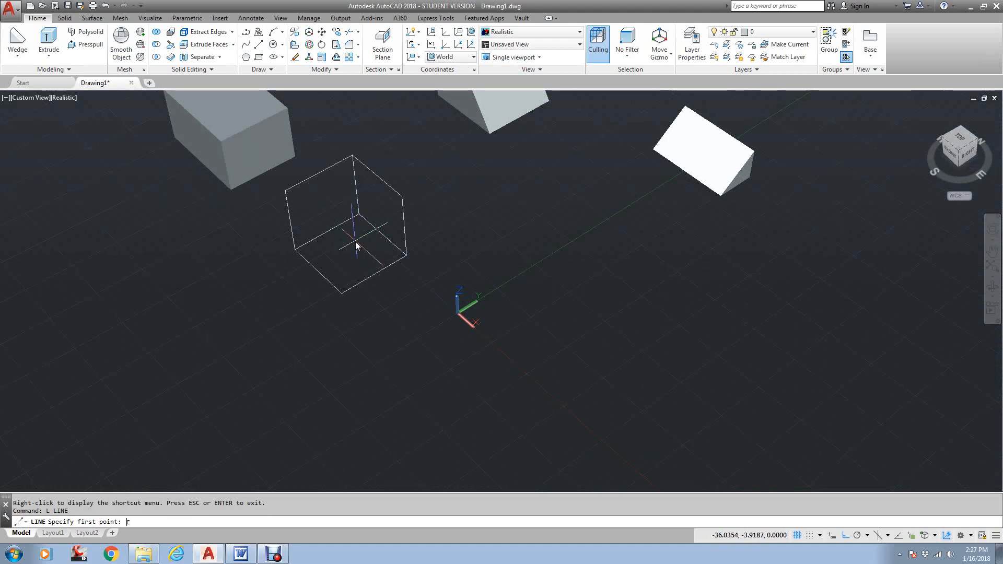
{"action": "left_click", "coordinate": [295, 249]}
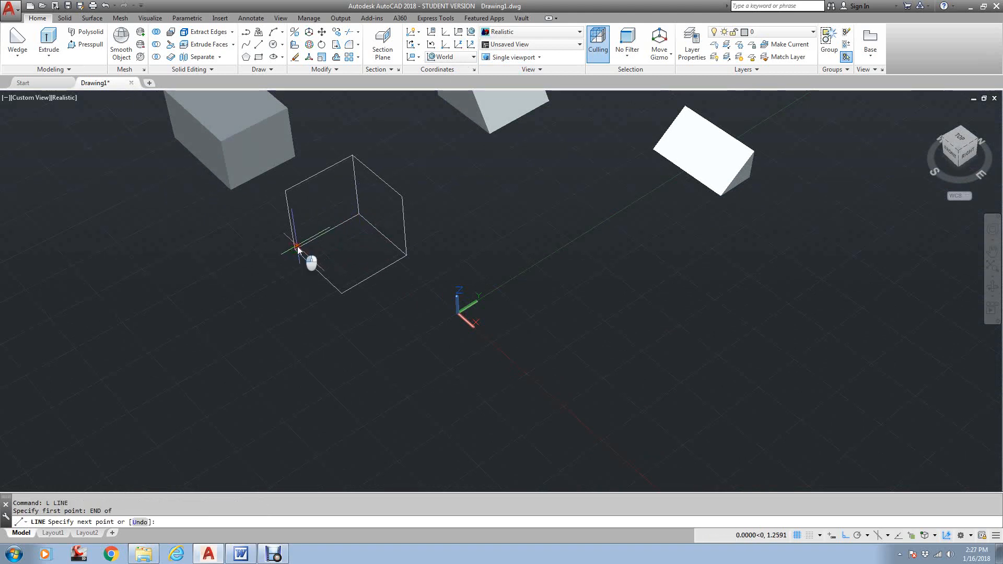
{"action": "left_click", "coordinate": [401, 262]}
{"action": "key", "text": "Return"}
Draw the base square's second diagonal from its back corner endpoint to its front corner endpoint.
{"action": "key", "text": "Return"}
{"action": "type", "text": "END"}
{"action": "key", "text": "Return"}
{"action": "left_click", "coordinate": [362, 219]}
{"action": "type", "text": "END"}
{"action": "key", "text": "Return"}
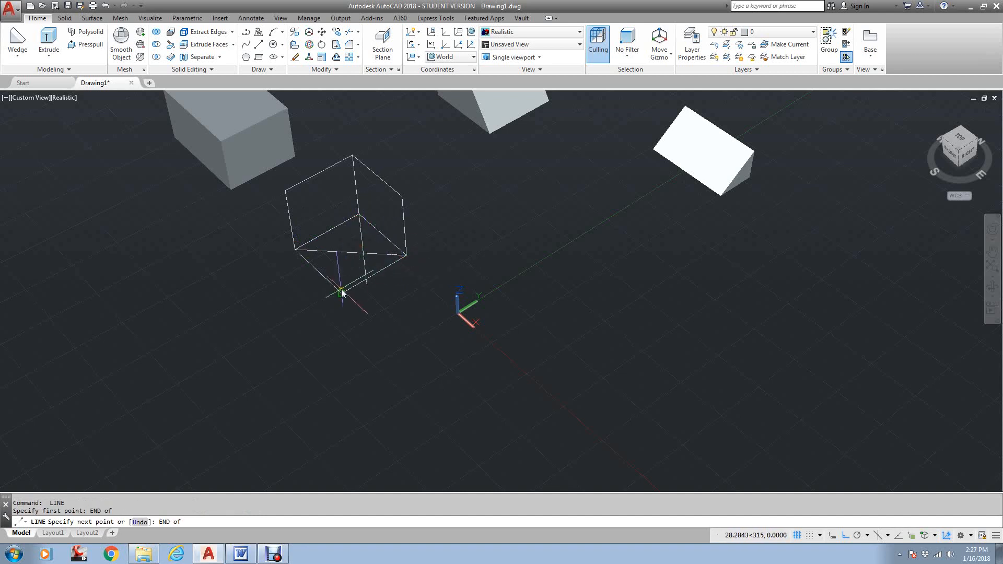
{"action": "left_click", "coordinate": [340, 293]}
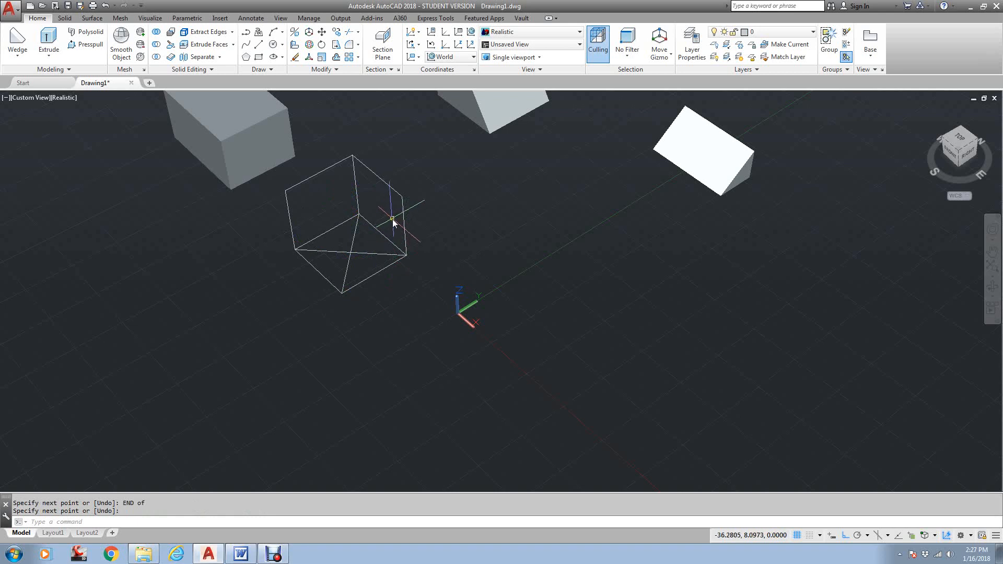
In the World coordinate system, draw a three-point arc from the base square's right corner to a point picked over the upright edge's top.
{"action": "left_click", "coordinate": [993, 230]}
{"action": "left_click_drag", "start_coordinate": [850, 280], "coordinate": [831, 242]}
{"action": "key", "text": "Escape"}
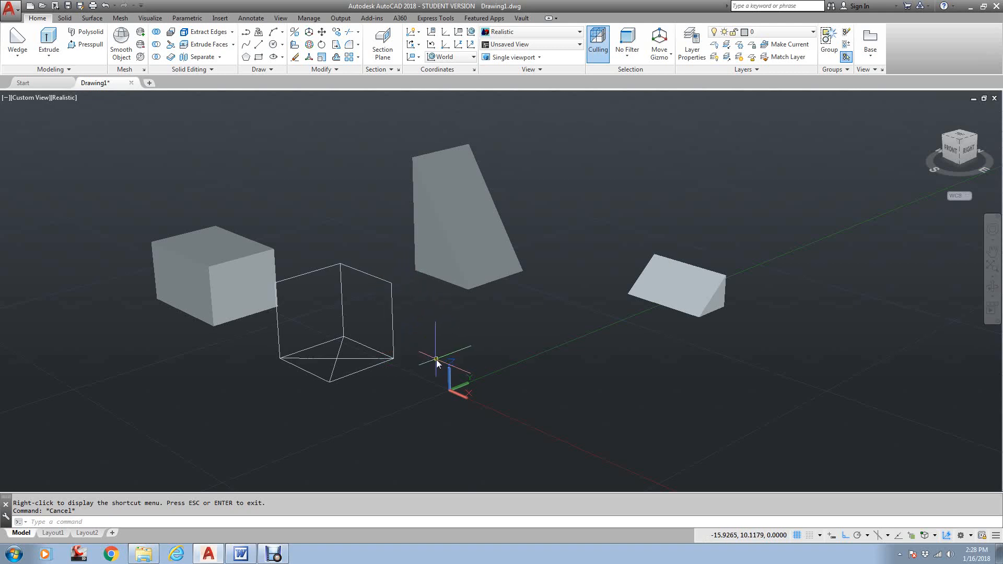
{"action": "type", "text": "C"}
{"action": "key", "text": "Return"}
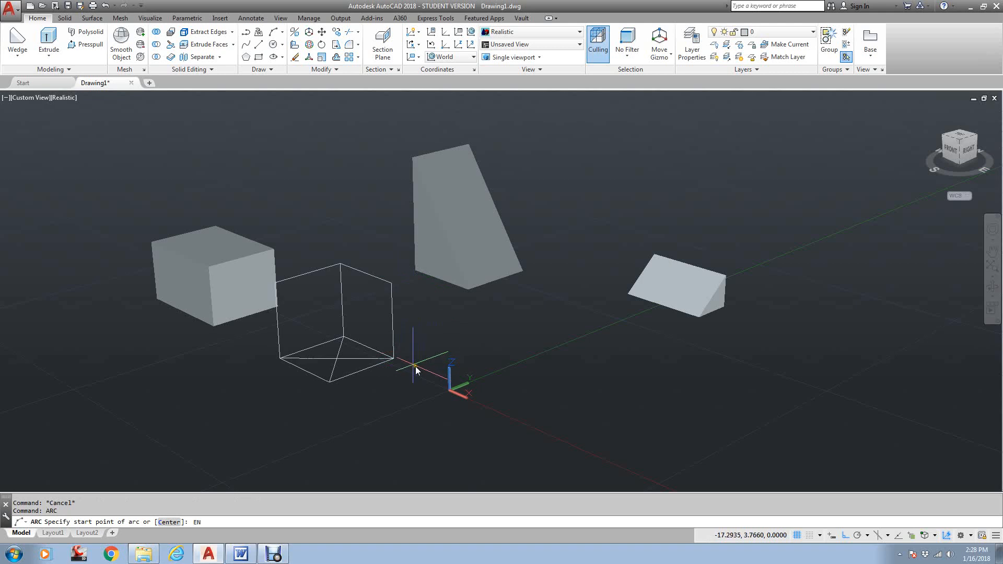
{"action": "left_click", "coordinate": [393, 358]}
{"action": "left_click", "coordinate": [422, 347]}
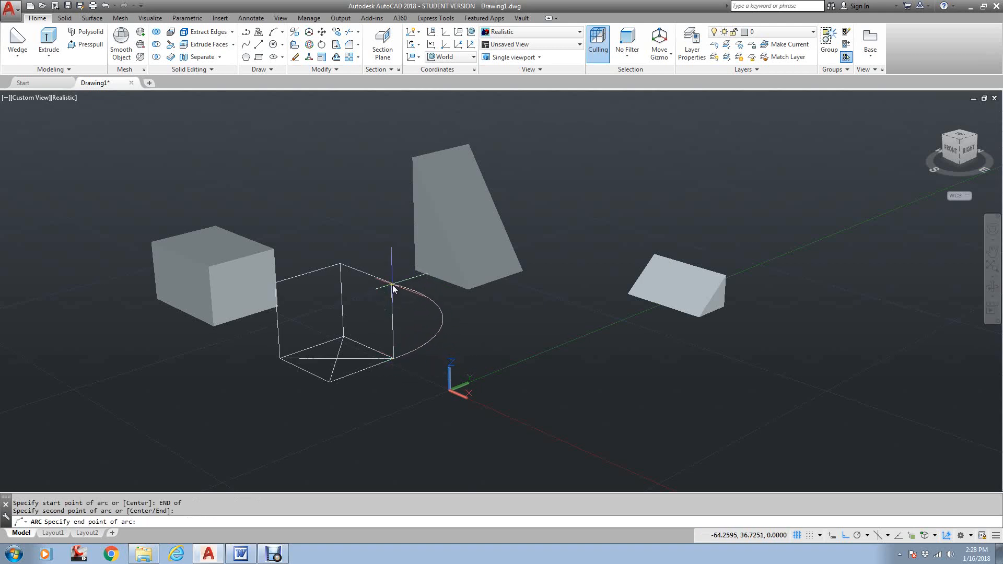
{"action": "left_click", "coordinate": [392, 284]}
Inspect the flat arc from a low side angle and set the coordinate system to the Front preset.
{"action": "key", "text": "Return"}
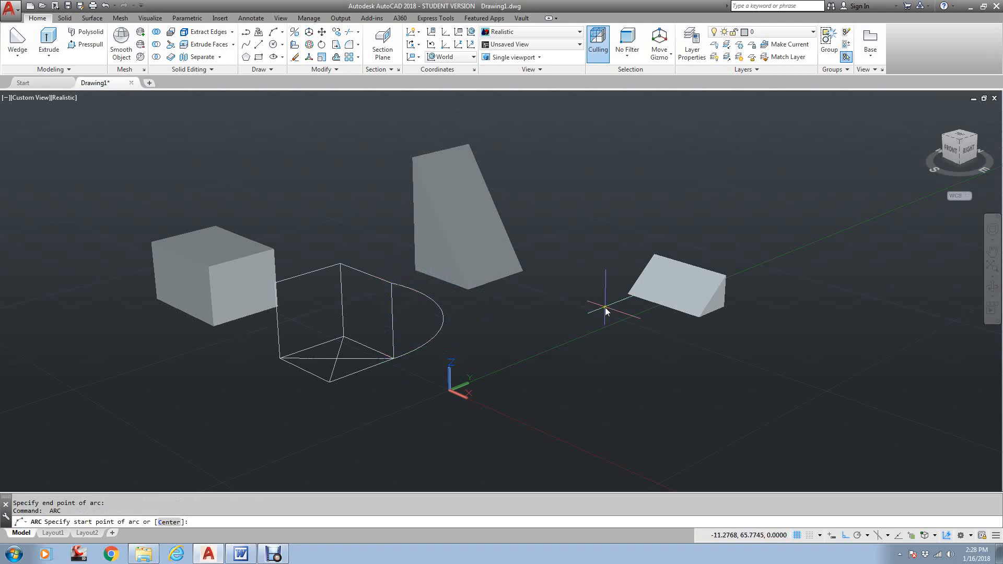
{"action": "left_click", "coordinate": [993, 229]}
{"action": "mouse_move", "coordinate": [553, 310]}
{"action": "left_mouse_down"}
{"action": "mouse_move", "coordinate": [522, 340]}
{"action": "mouse_move", "coordinate": [522, 280]}
{"action": "left_mouse_up"}
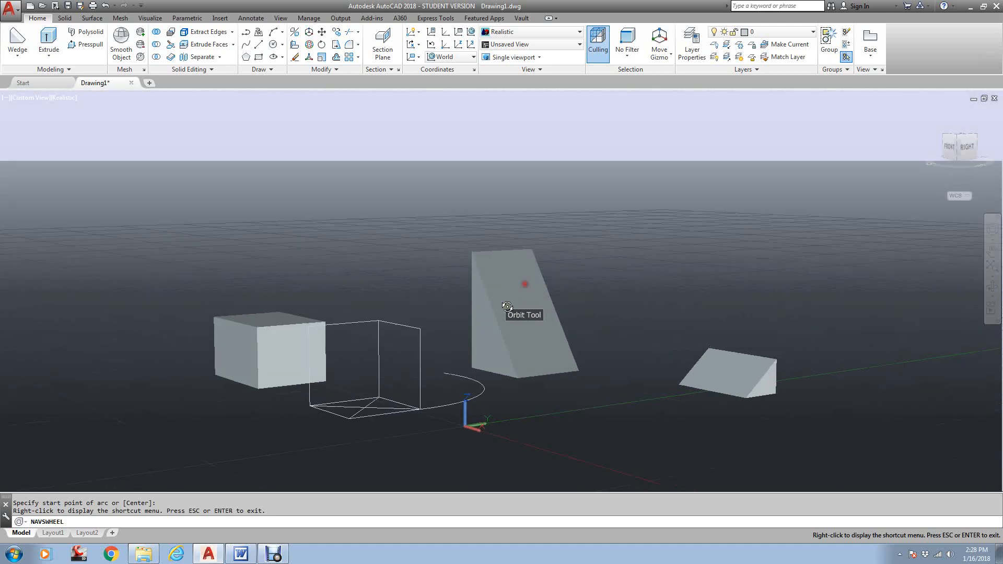
{"action": "key", "text": "Escape"}
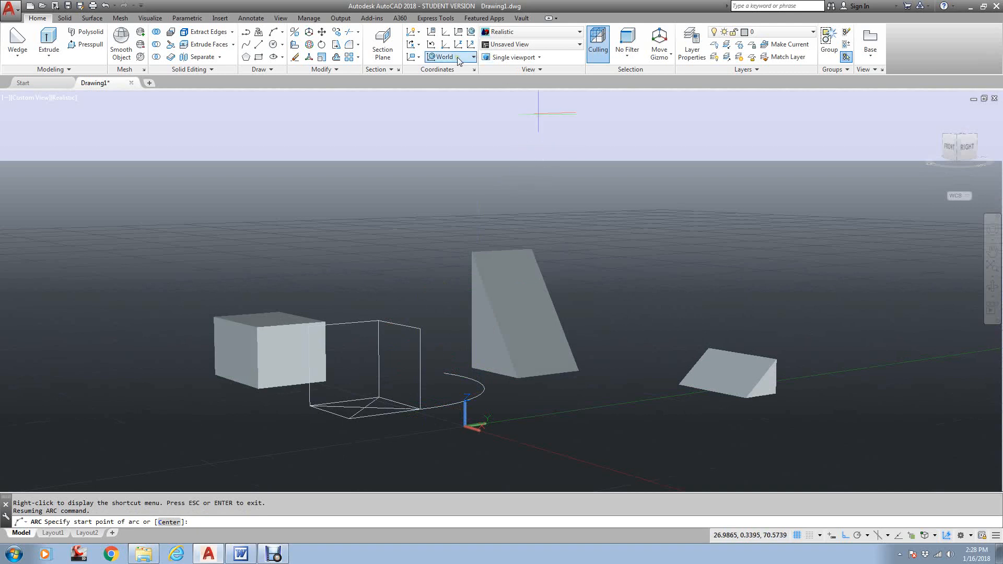
{"action": "left_click", "coordinate": [452, 127]}
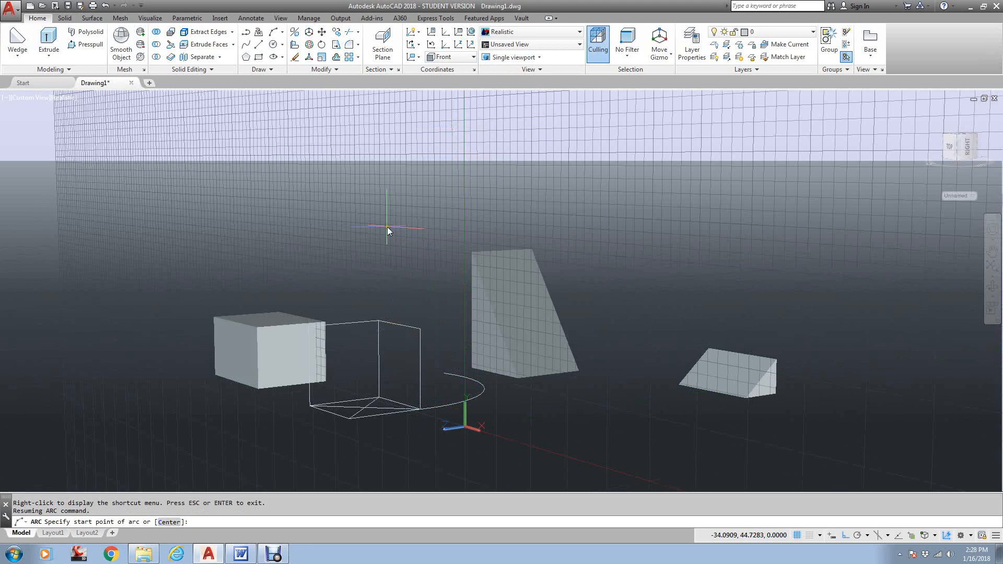
Draw an upright three-point arc from the base square's right corner endpoint to the top endpoint of the vertical edge above it.
{"action": "key", "text": "Return"}
{"action": "type", "text": "end"}
{"action": "key", "text": "Return"}
{"action": "left_click", "coordinate": [426, 399]}
{"action": "left_click", "coordinate": [432, 399]}
{"action": "type", "text": "end"}
{"action": "key", "text": "Return"}
{"action": "left_click", "coordinate": [428, 337]}
{"action": "key", "text": "Return"}
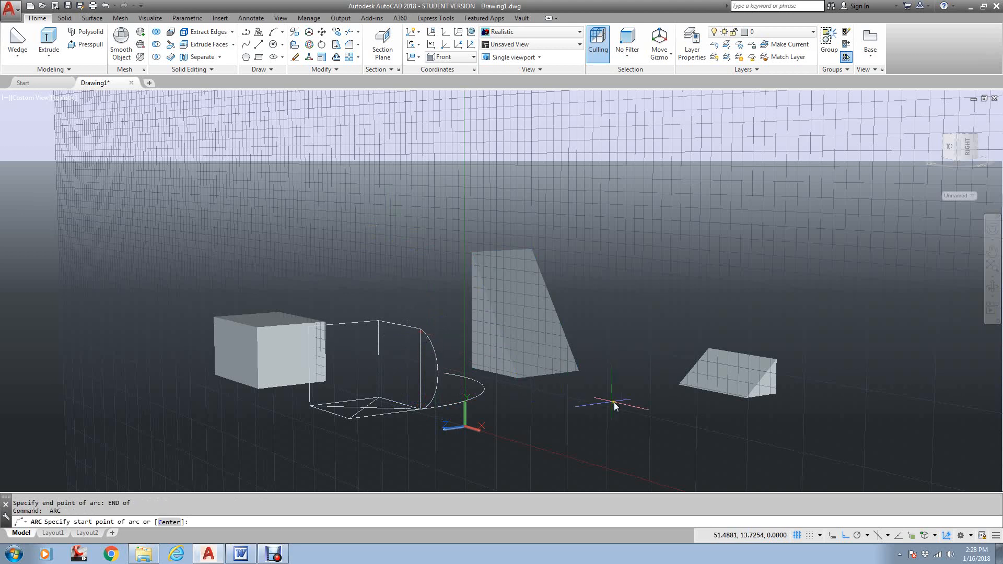
Set the coordinate system back to World and return to a raised view of the whole model.
{"action": "left_click", "coordinate": [456, 57]}
{"action": "left_click", "coordinate": [452, 67]}
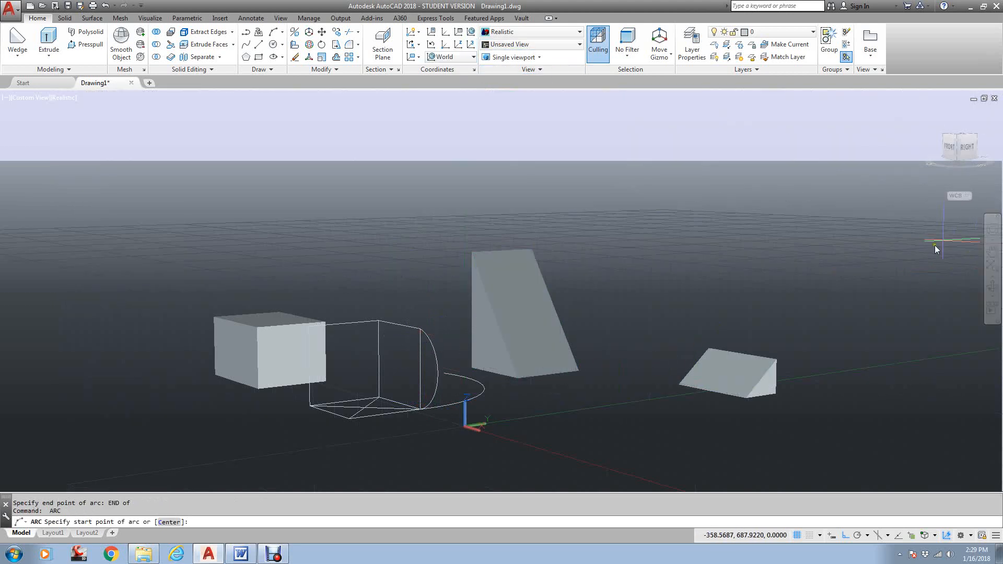
{"action": "scroll", "coordinate": [616, 313], "scroll_direction": "down", "scroll_amount": 3}
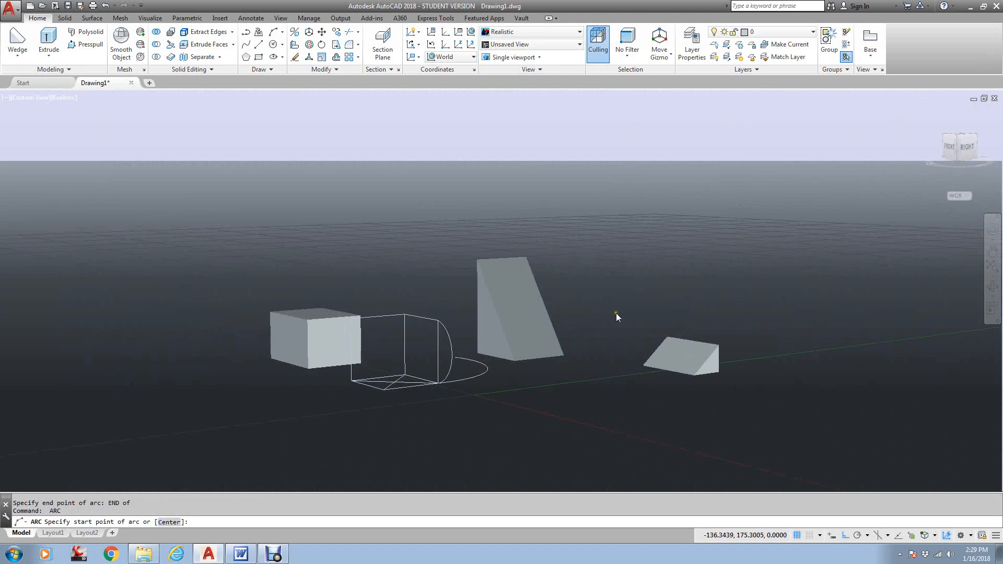
{"action": "left_click", "coordinate": [992, 230]}
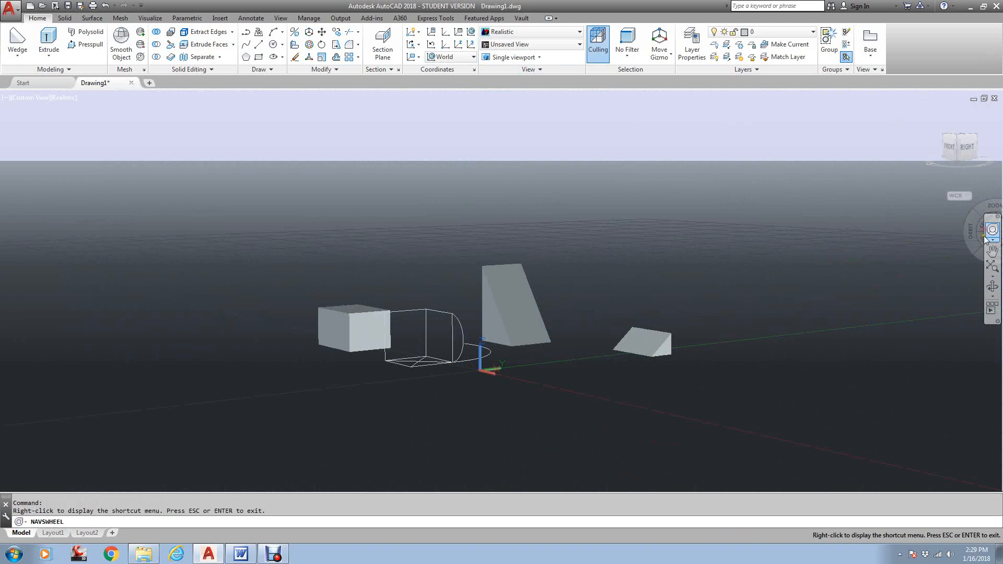
{"action": "left_click_drag", "start_coordinate": [649, 290], "coordinate": [651, 355]}
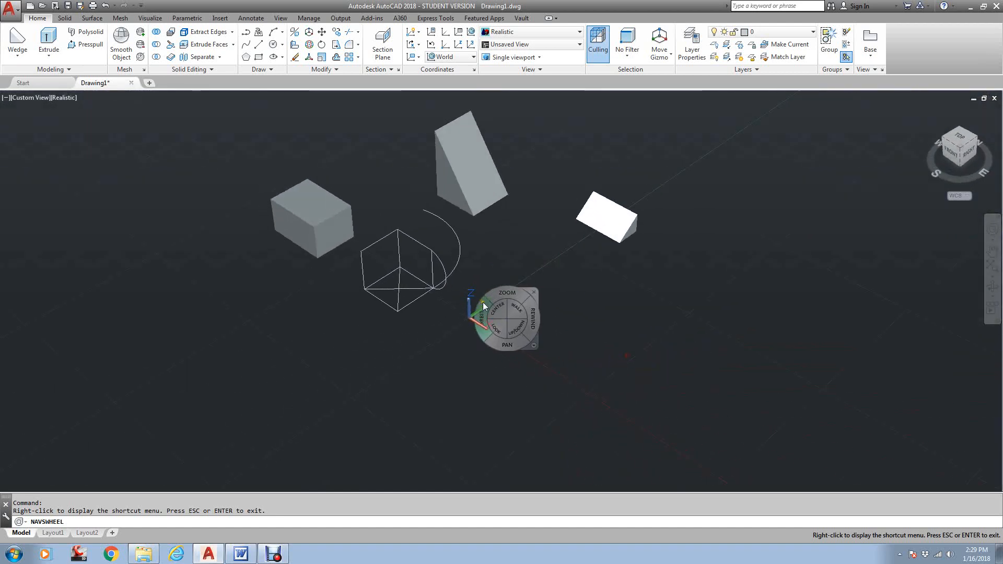
{"action": "key", "text": "Escape"}
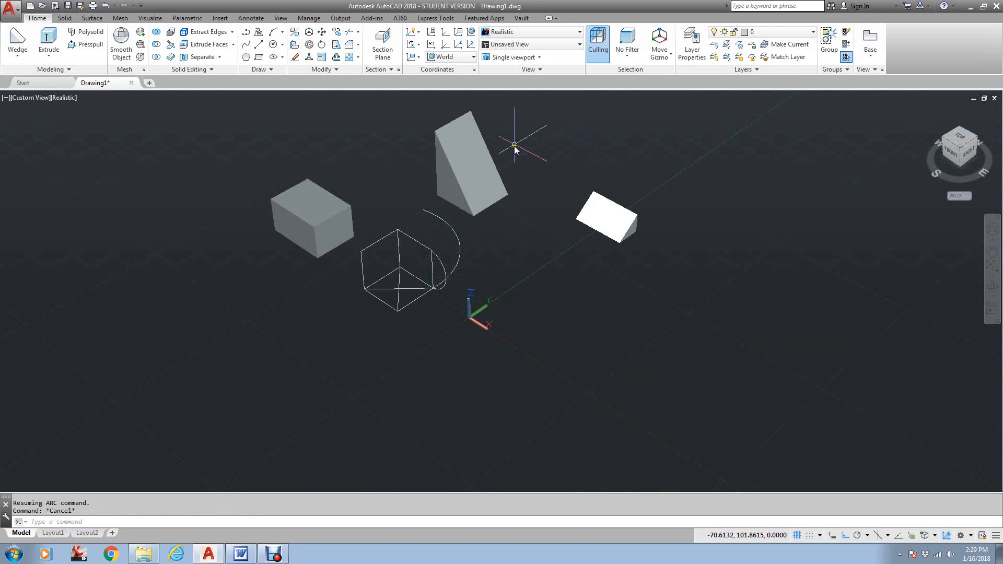
Move the UCS origin onto the tall wedge's sloped face and align the coordinate system to that face.
{"action": "middle_click_drag", "start_coordinate": [541, 225], "coordinate": [496, 262]}
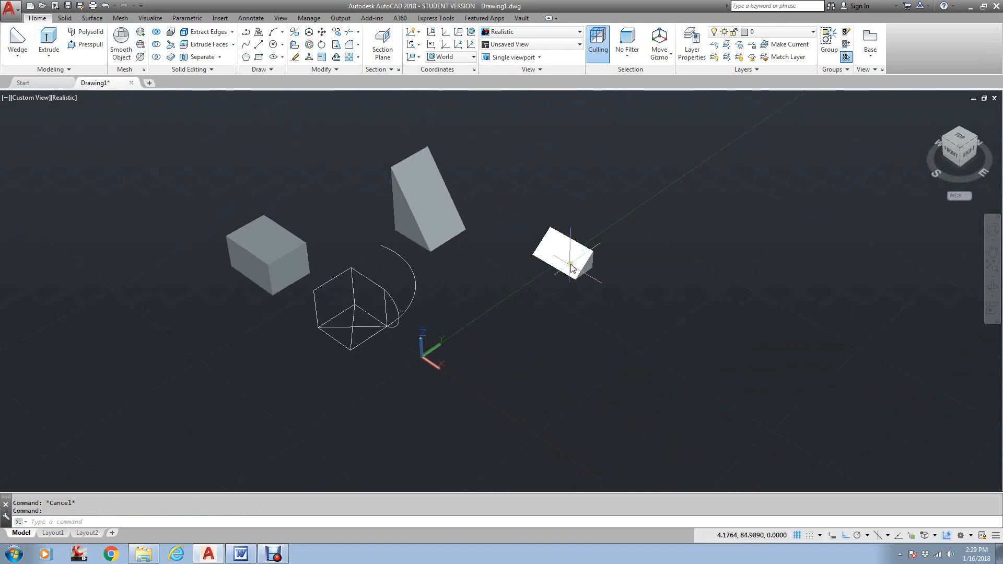
{"action": "scroll", "coordinate": [556, 253], "scroll_direction": "up", "scroll_amount": 2}
{"action": "middle_click_drag", "start_coordinate": [457, 204], "coordinate": [472, 255]}
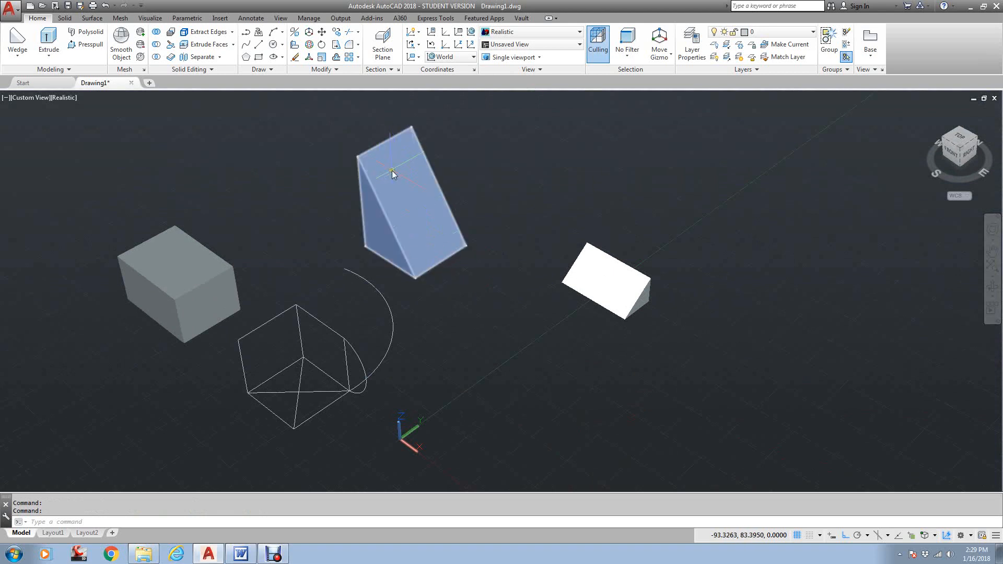
{"action": "left_click", "coordinate": [418, 427]}
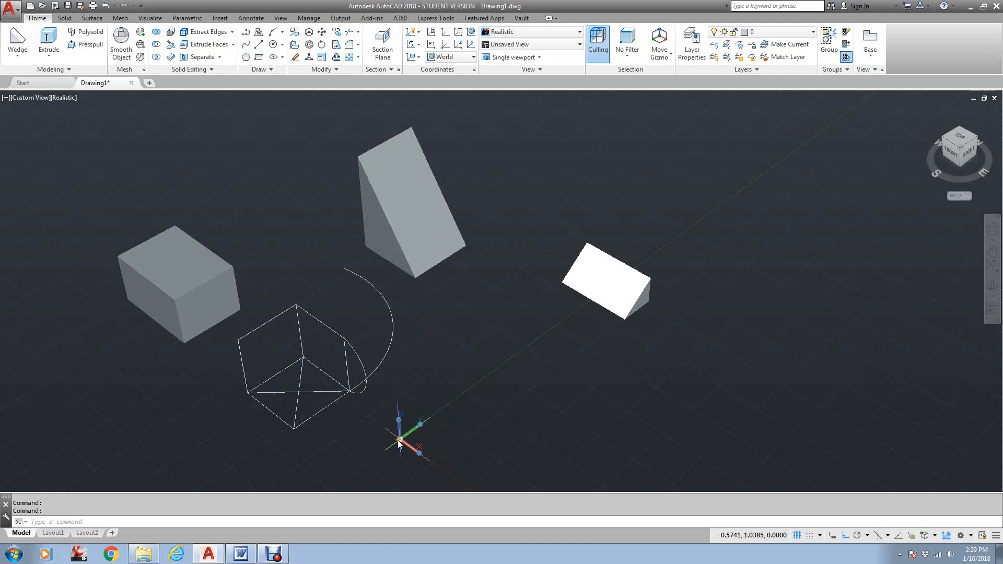
{"action": "left_click", "coordinate": [399, 440]}
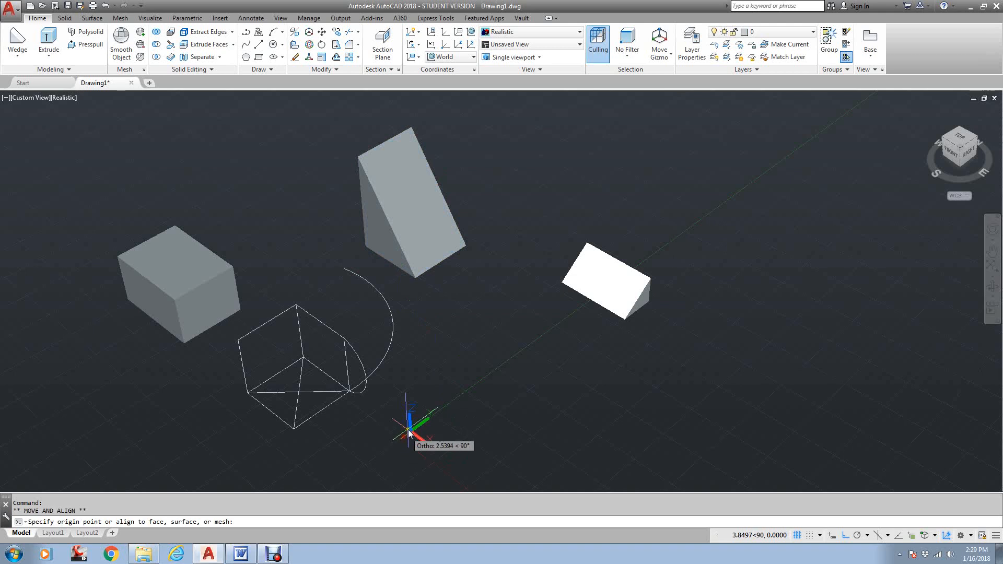
{"action": "left_click", "coordinate": [409, 201]}
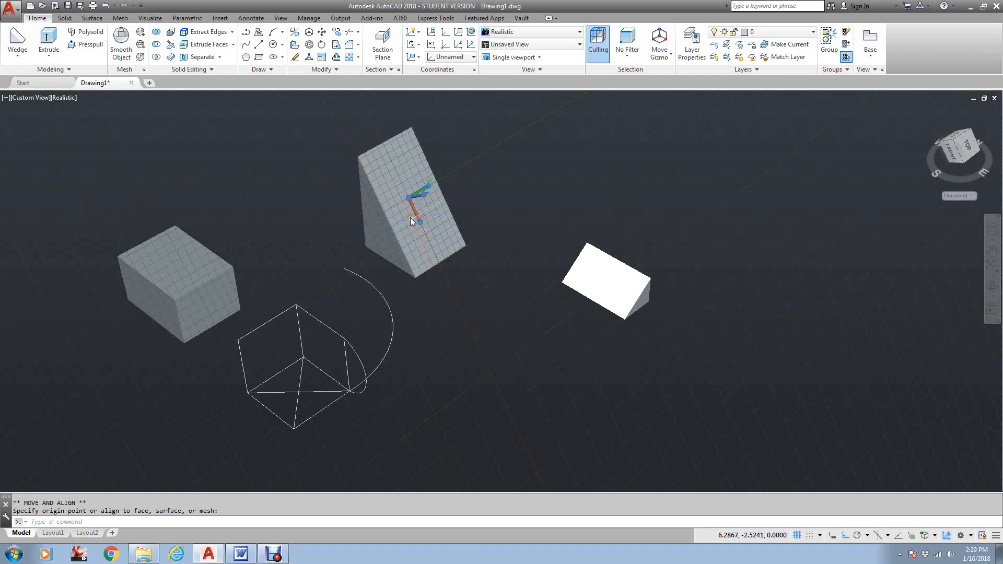
{"action": "type", "text": "C"}
{"action": "key", "text": "Return"}
{"action": "left_click", "coordinate": [381, 211]}
{"action": "key", "text": "Escape"}
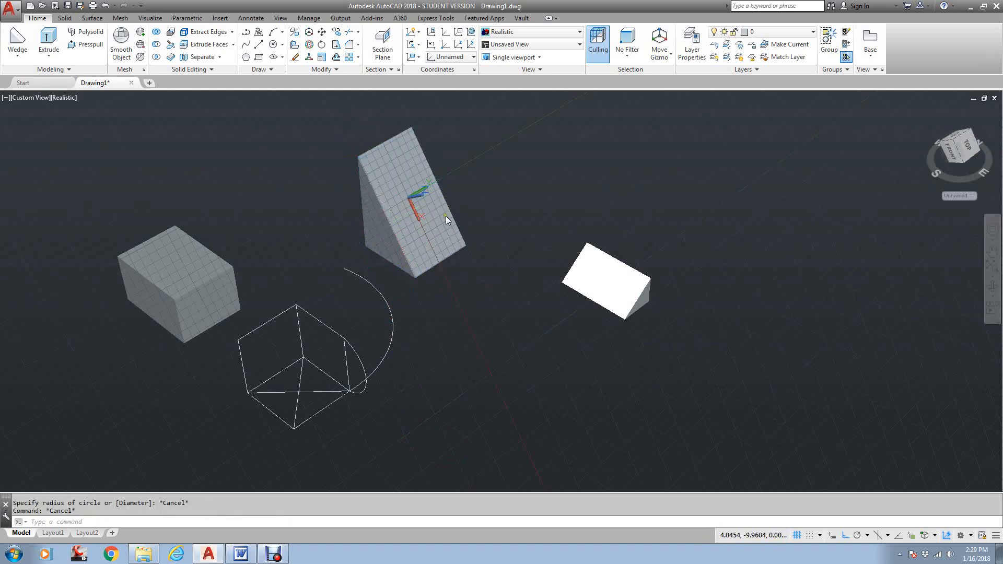
Draw a circle in the sloped face's plane, centred just beyond the wedge's right edge and overlapping it.
{"action": "type", "text": "C"}
{"action": "key", "text": "Return"}
{"action": "left_click", "coordinate": [457, 200]}
{"action": "left_click", "coordinate": [473, 227]}
{"action": "key", "text": "Return"}
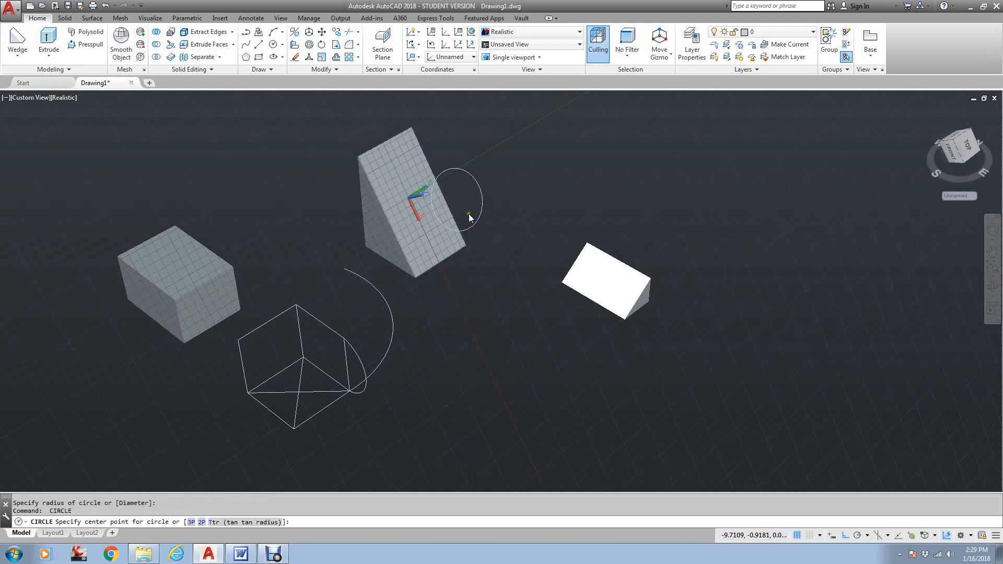
Set the coordinate system back to World and orbit the model with the Mini Full Navigation Wheel.
{"action": "left_click", "coordinate": [455, 57]}
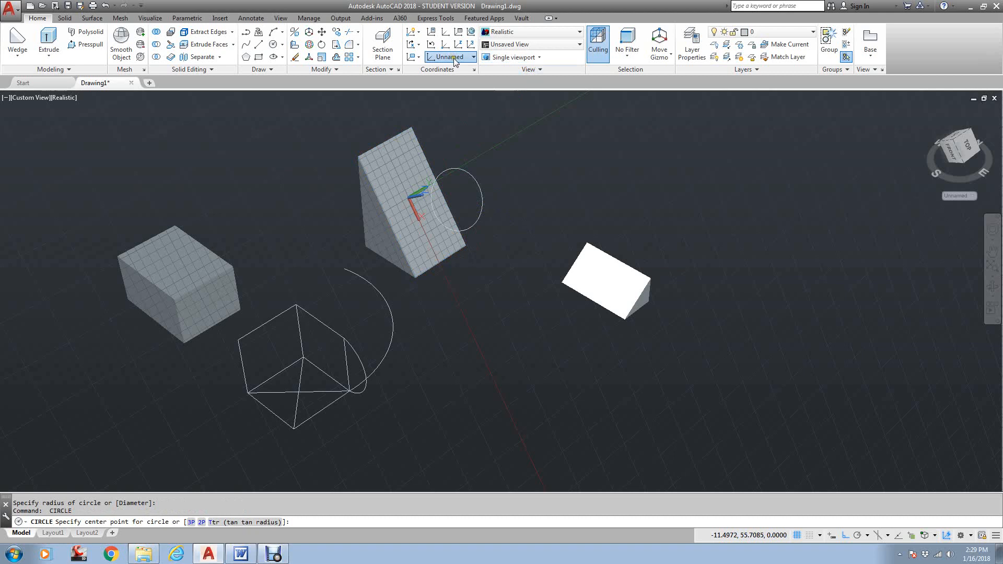
{"action": "left_click", "coordinate": [456, 68]}
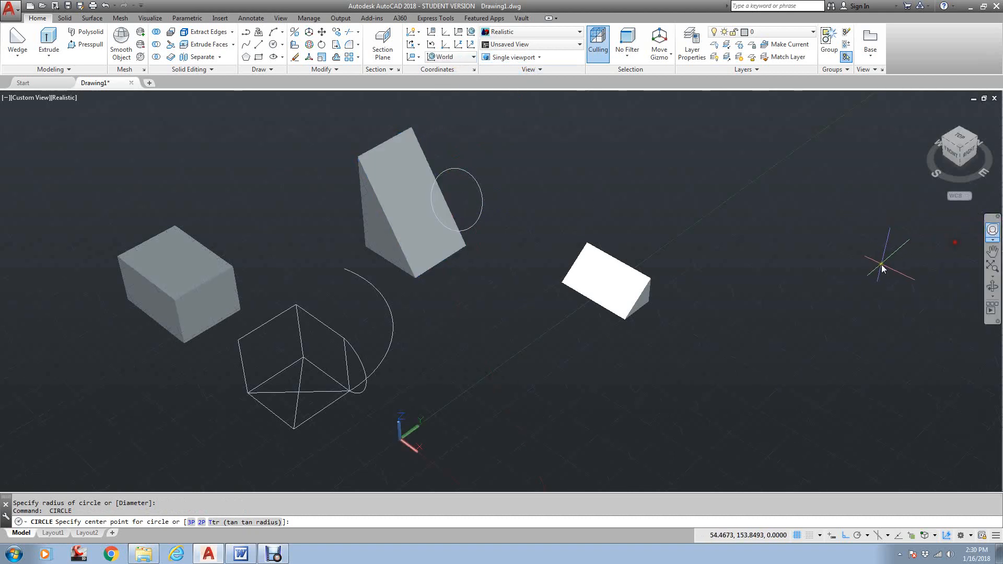
{"action": "left_click", "coordinate": [992, 240]}
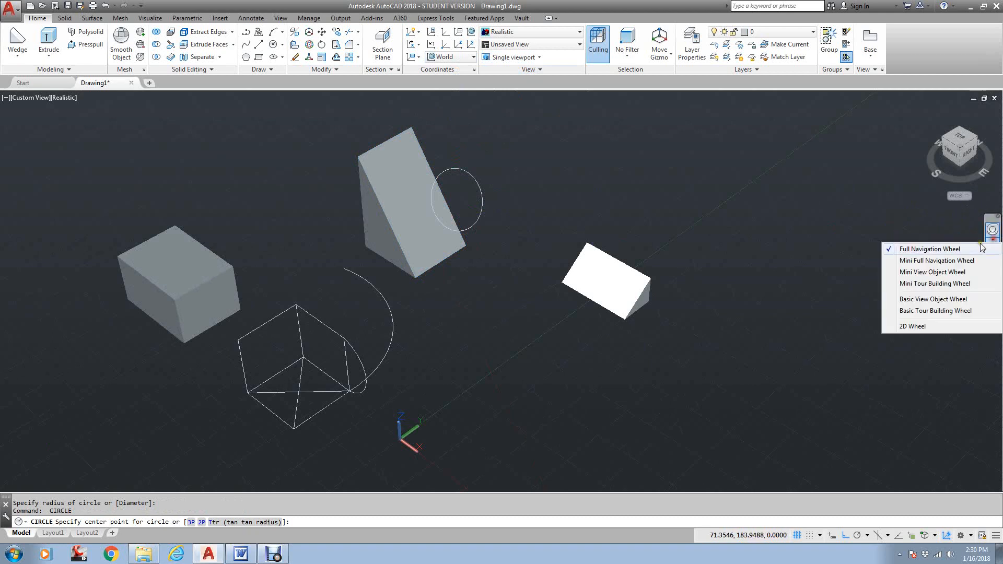
{"action": "left_click", "coordinate": [935, 261]}
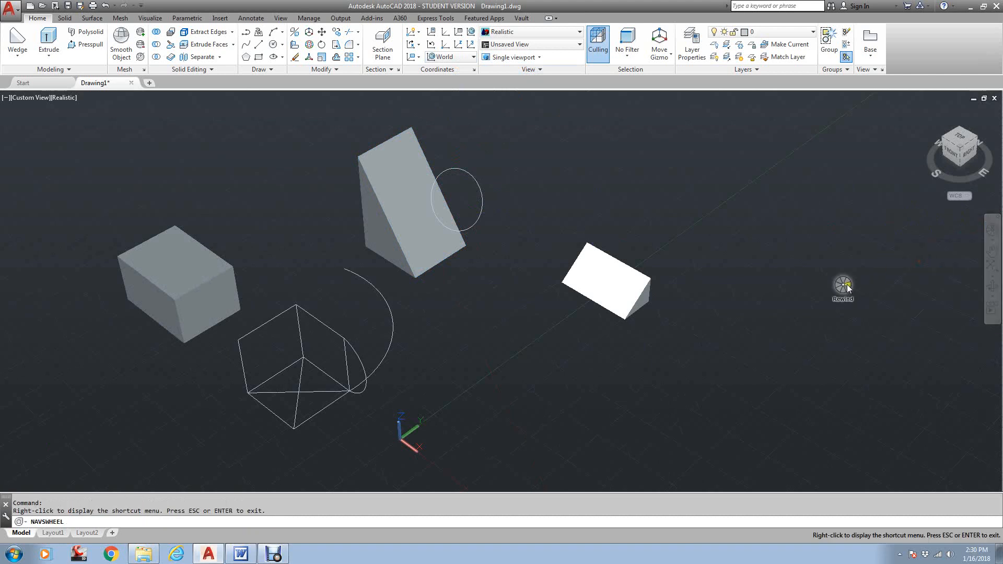
{"action": "left_click_drag", "start_coordinate": [499, 188], "coordinate": [662, 214]}
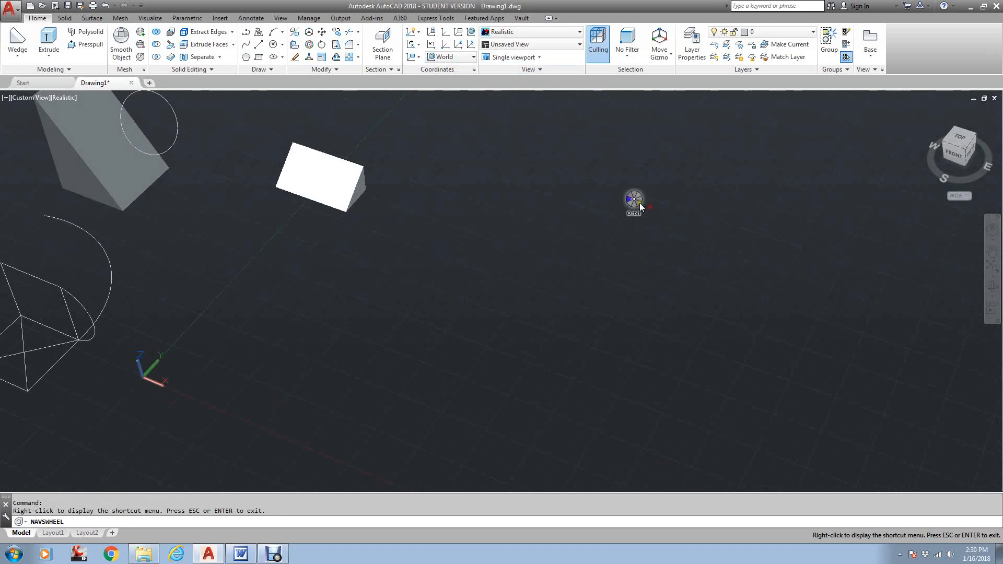
{"action": "key", "text": "Escape"}
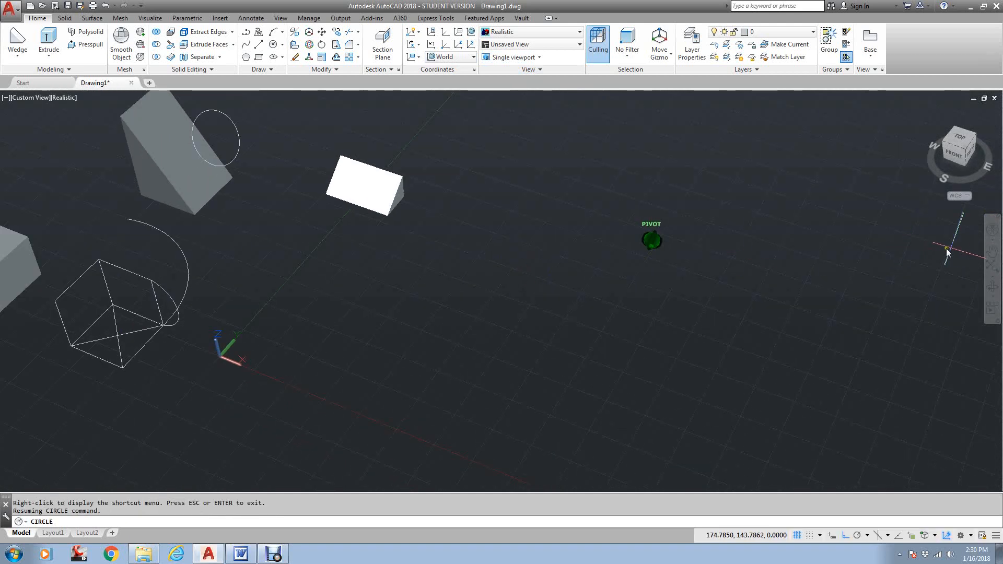
Switch back to the Full Navigation Wheel and orbit around to examine how the circle lies relative to the wedge's slope.
{"action": "left_click", "coordinate": [994, 238]}
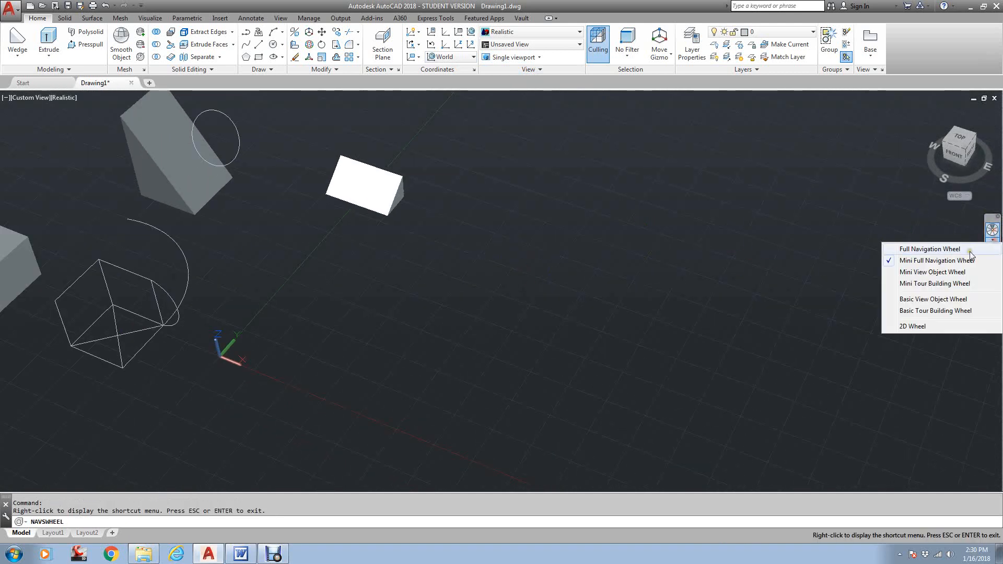
{"action": "left_click", "coordinate": [958, 251]}
{"action": "left_click_drag", "start_coordinate": [303, 197], "coordinate": [481, 183]}
{"action": "left_click_drag", "start_coordinate": [411, 258], "coordinate": [586, 198]}
{"action": "key", "text": "Escape"}
{"action": "key", "text": "Escape"}
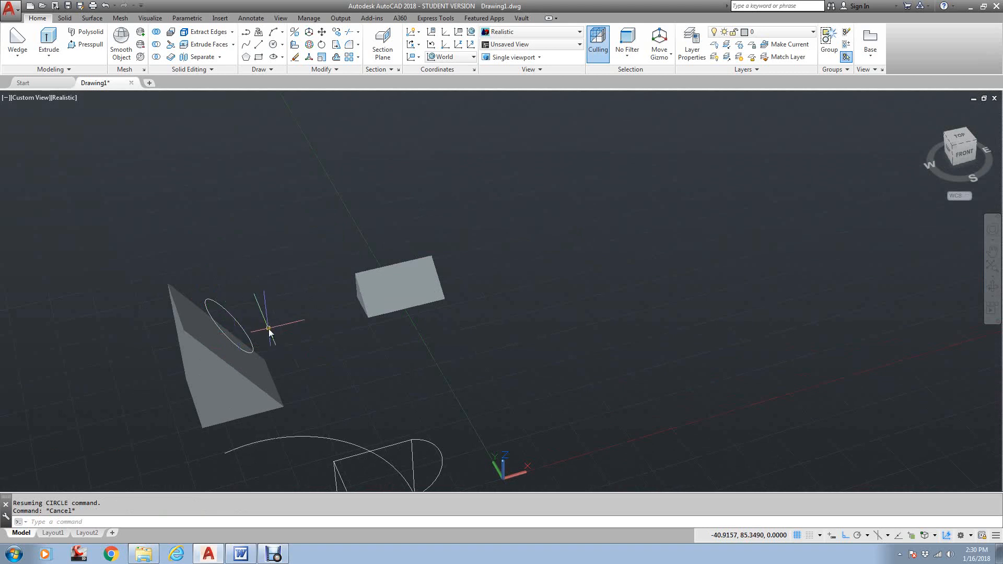
Undo the return to World and view the model from the Top of the sloped face's coordinate system.
{"action": "type", "text": "u"}
{"action": "key", "text": "Return"}
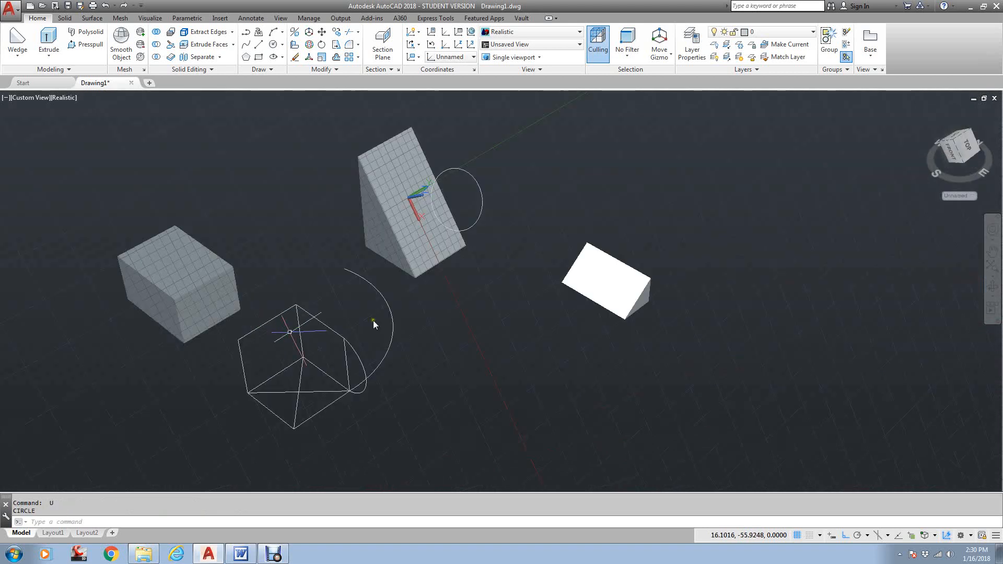
{"action": "left_click", "coordinate": [970, 144]}
{"action": "scroll", "coordinate": [450, 271], "scroll_direction": "up", "scroll_amount": 2}
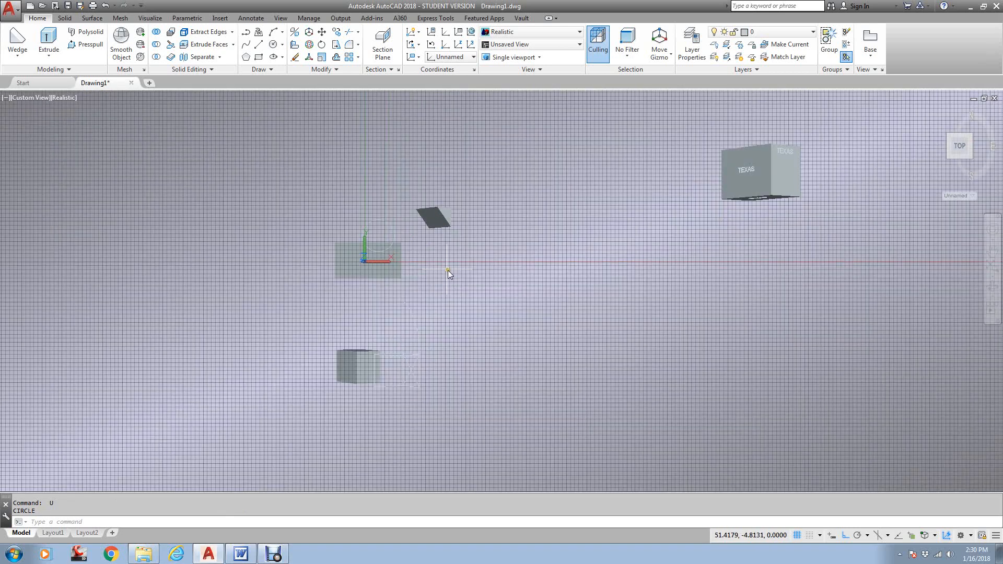
{"action": "scroll", "coordinate": [397, 261], "scroll_direction": "up", "scroll_amount": 3}
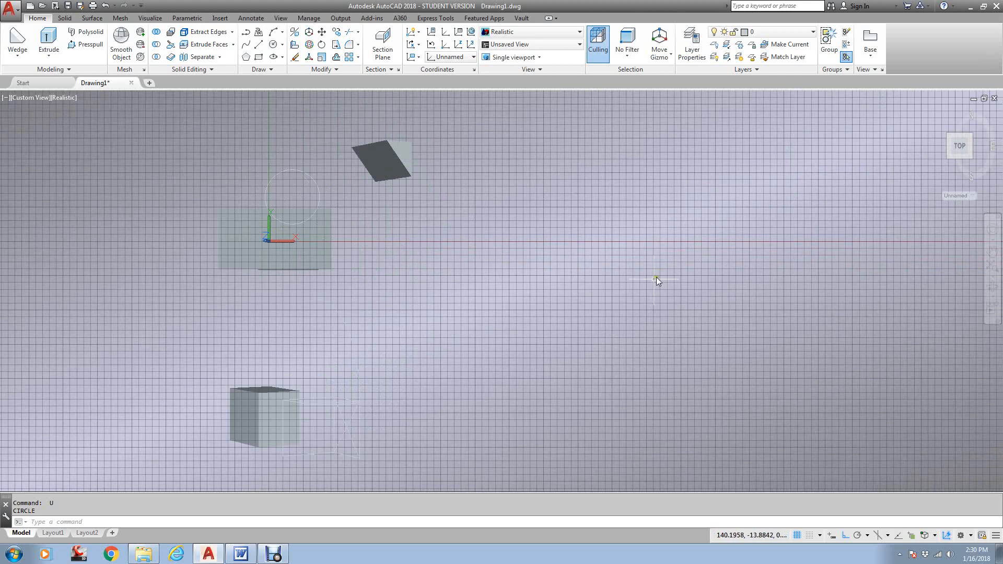
Turn the grid off and back on, and return the model to the Home view.
{"action": "key", "text": "F7"}
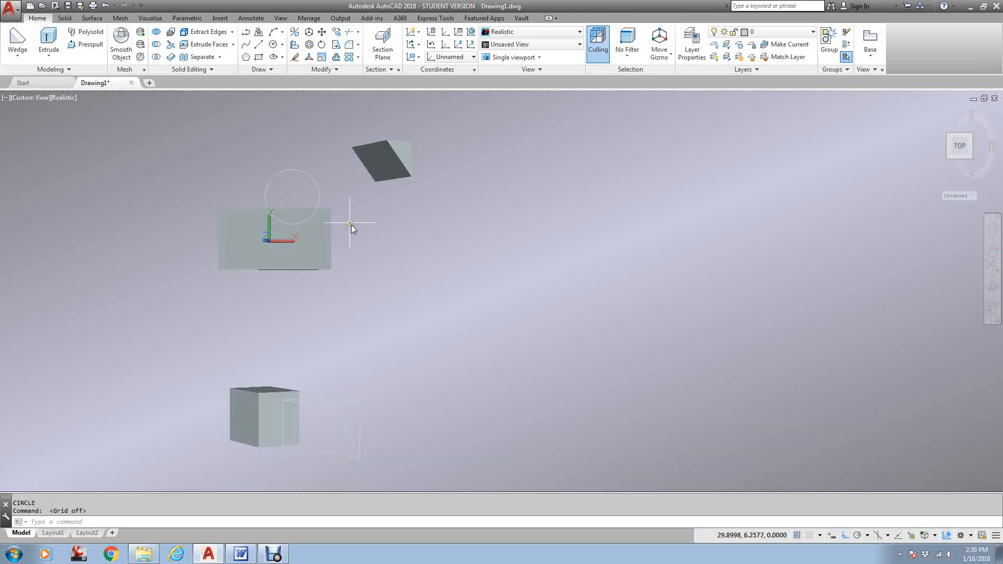
{"action": "key", "text": "F7"}
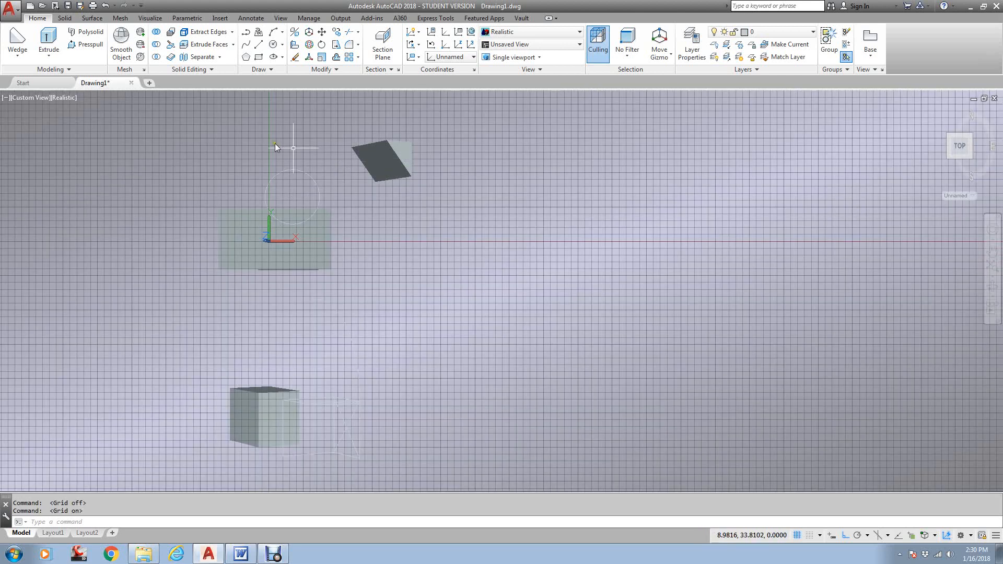
{"action": "left_click", "coordinate": [926, 114]}
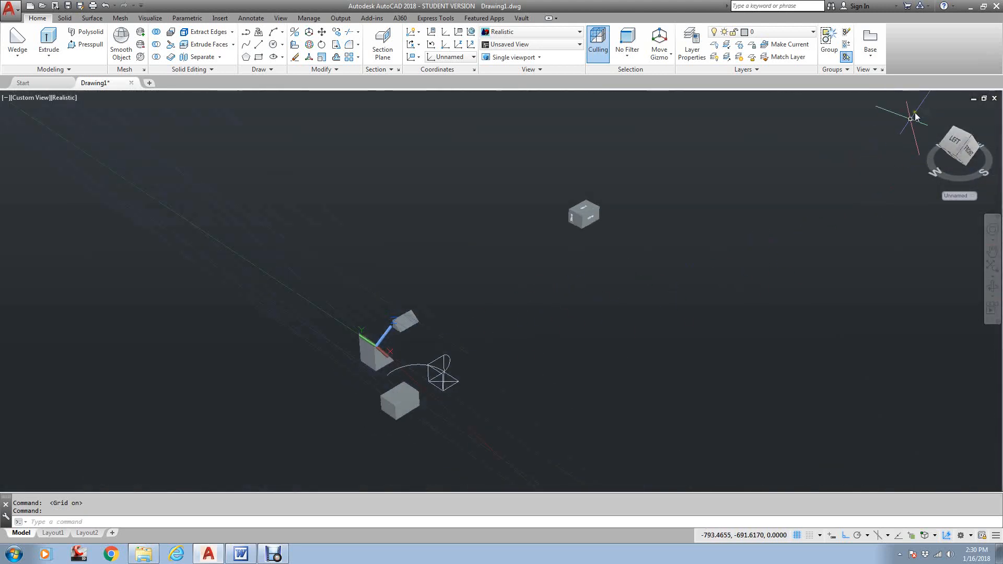
Set the coordinate system to World and show the solids closer up in the SE Isometric view.
{"action": "left_click", "coordinate": [450, 57]}
{"action": "left_click", "coordinate": [453, 70]}
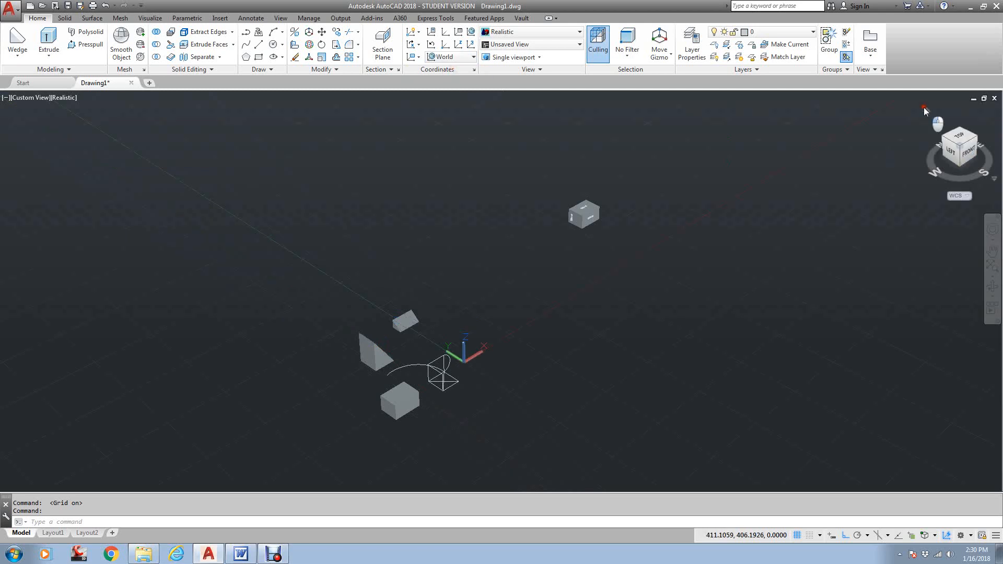
{"action": "left_click", "coordinate": [979, 137]}
{"action": "scroll", "coordinate": [392, 226], "scroll_direction": "up", "scroll_amount": 3}
{"action": "middle_click_drag", "start_coordinate": [414, 220], "coordinate": [483, 327]}
{"action": "scroll", "coordinate": [423, 293], "scroll_direction": "up", "scroll_amount": 2}
{"action": "middle_click_drag", "start_coordinate": [405, 304], "coordinate": [404, 337]}
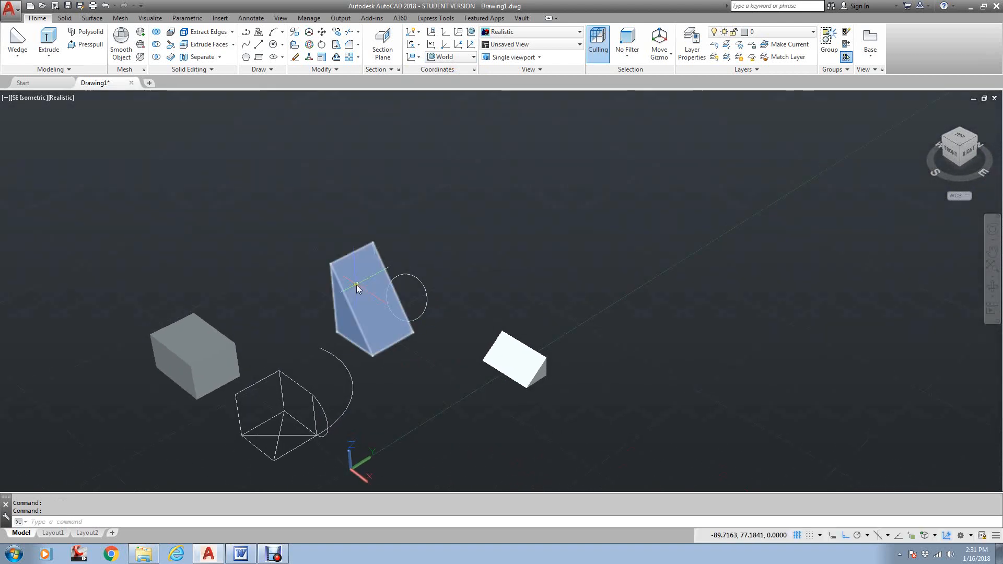
{"action": "middle_click_drag", "start_coordinate": [357, 275], "coordinate": [362, 266]}
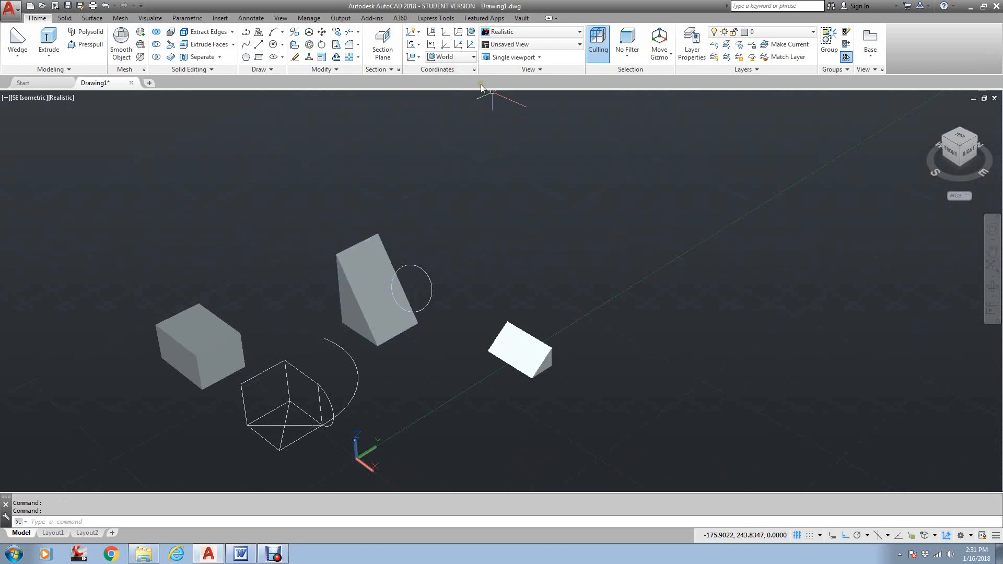
Move the UCS origin onto the large wedge's sloped face and align the coordinate system with that face.
{"action": "left_click", "coordinate": [369, 455]}
{"action": "left_click", "coordinate": [367, 453]}
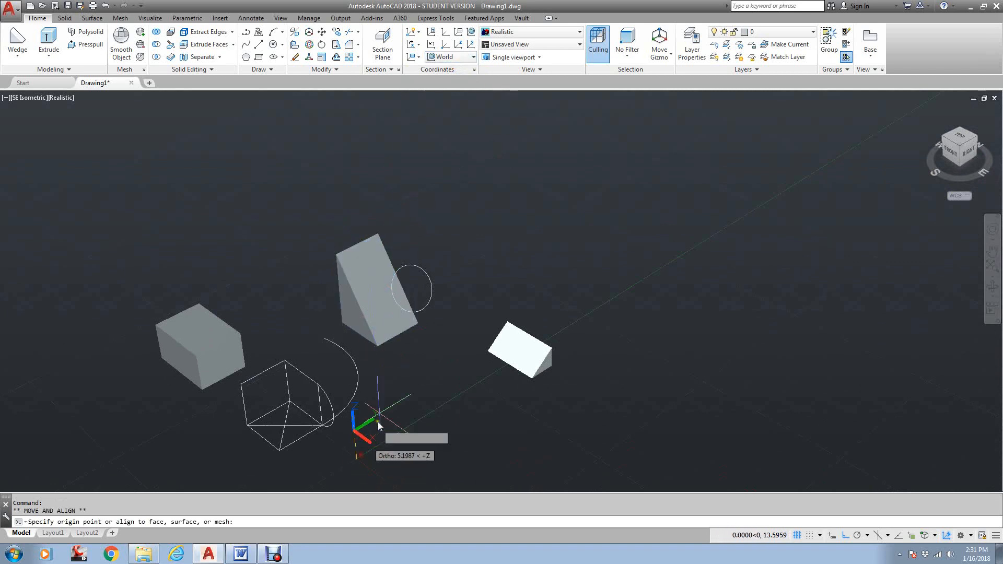
{"action": "left_click", "coordinate": [372, 281]}
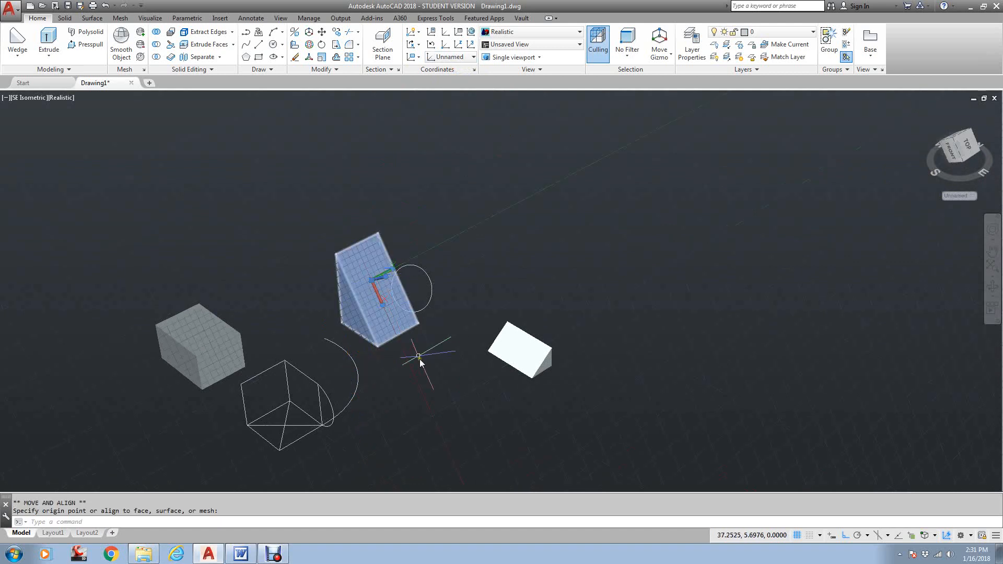
{"action": "left_click", "coordinate": [258, 524]}
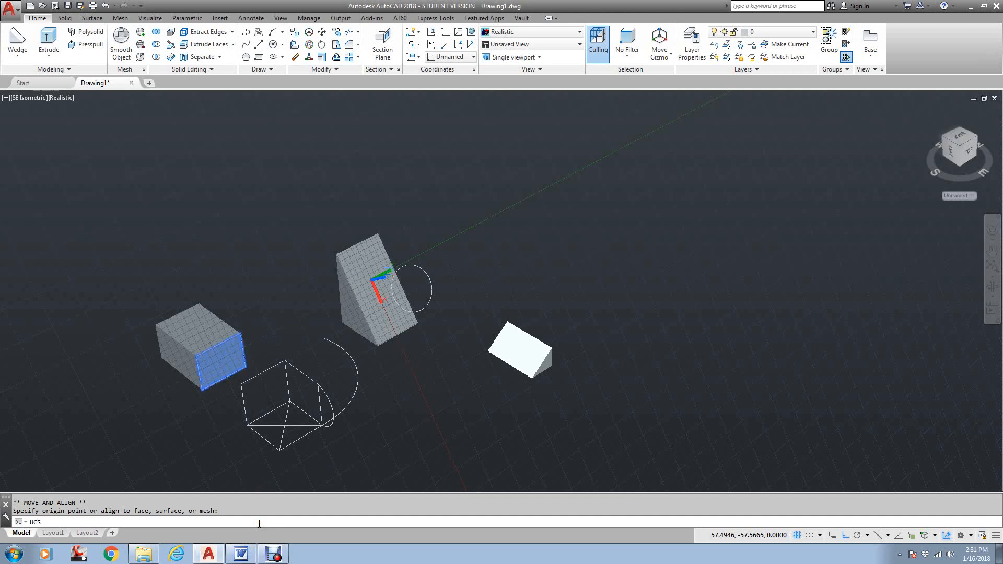
{"action": "key", "text": "Return"}
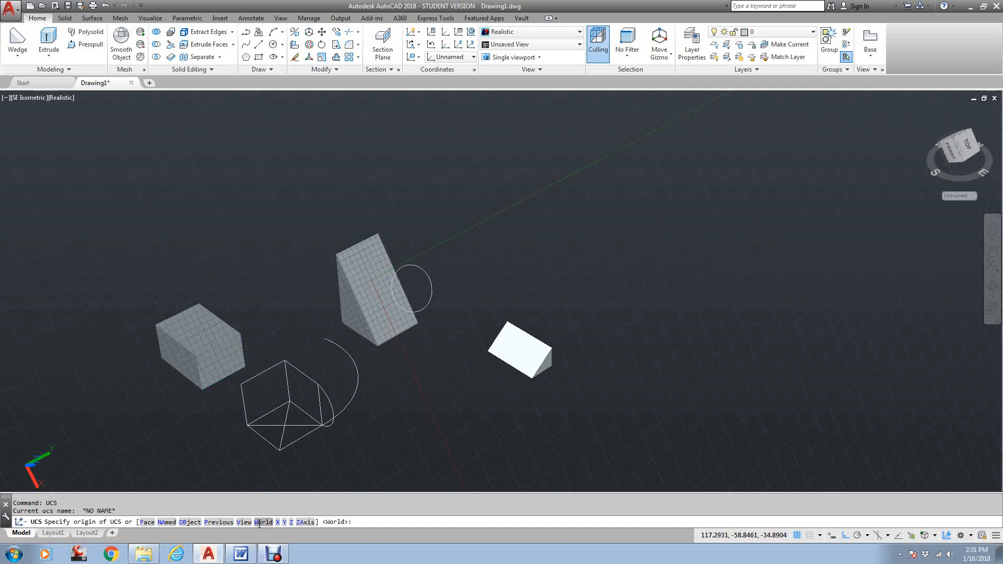
{"action": "type", "text": "NAME"}
{"action": "key", "text": "Return"}
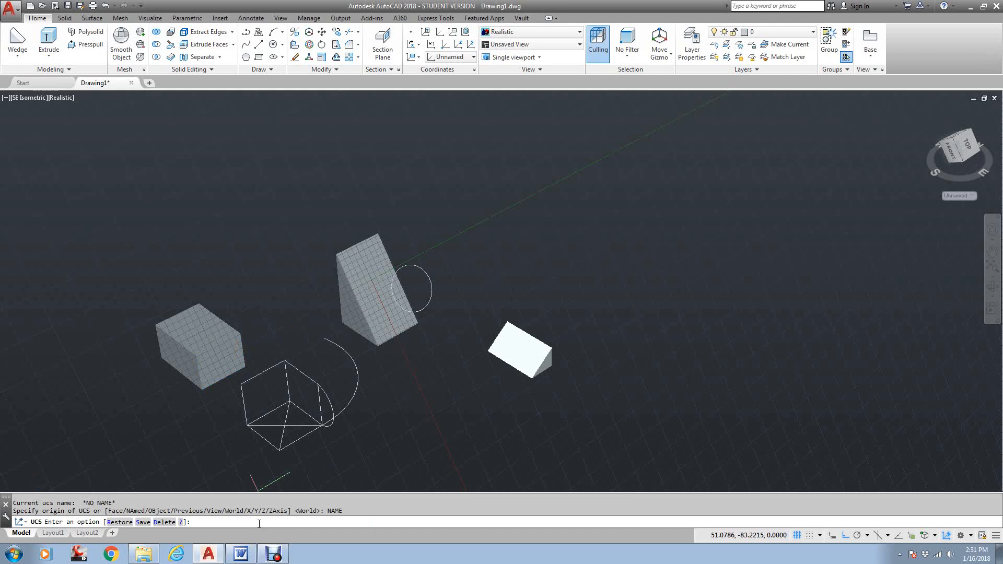
{"action": "key", "text": "Escape"}
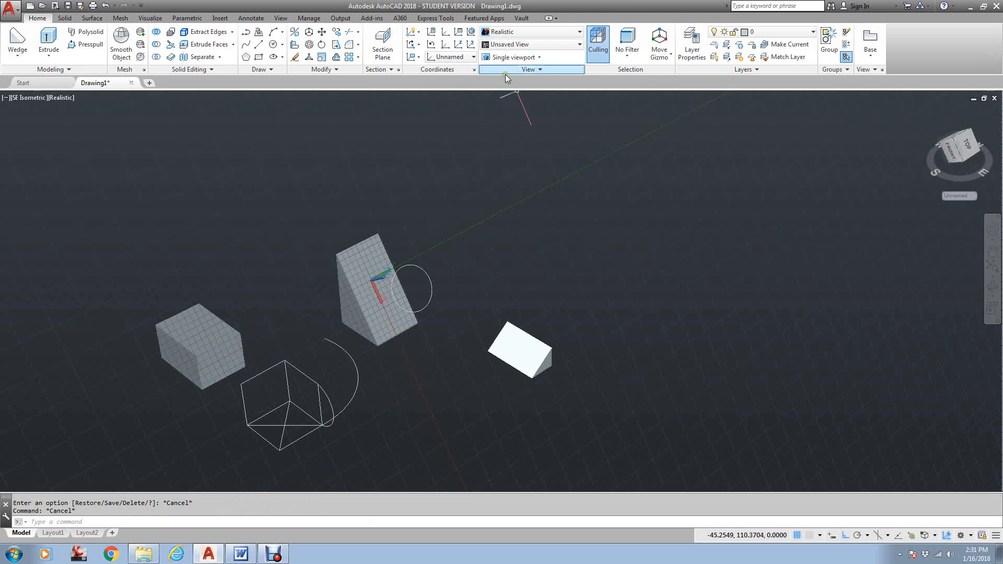
Save the current coordinate system on the large wedge's slope under the name BIG SLOPE.
{"action": "left_click", "coordinate": [362, 522]}
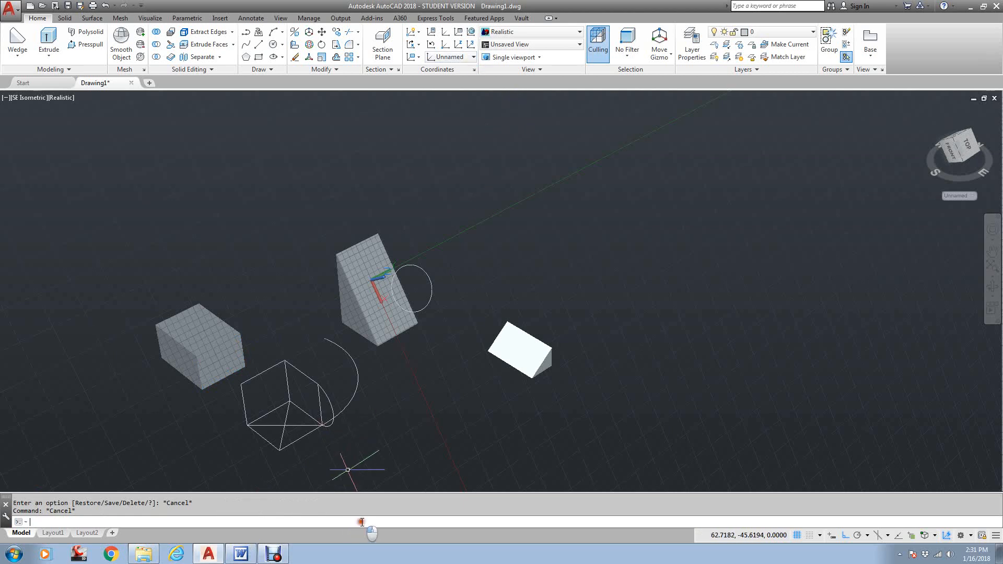
{"action": "type", "text": "ucs"}
{"action": "key", "text": "Return"}
{"action": "key", "text": "Return"}
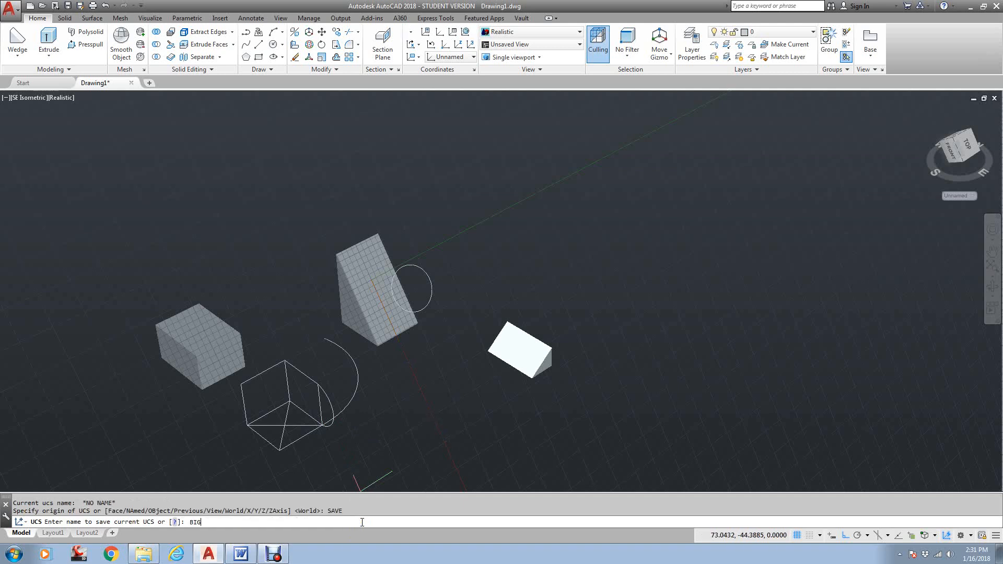
{"action": "key", "text": "Return"}
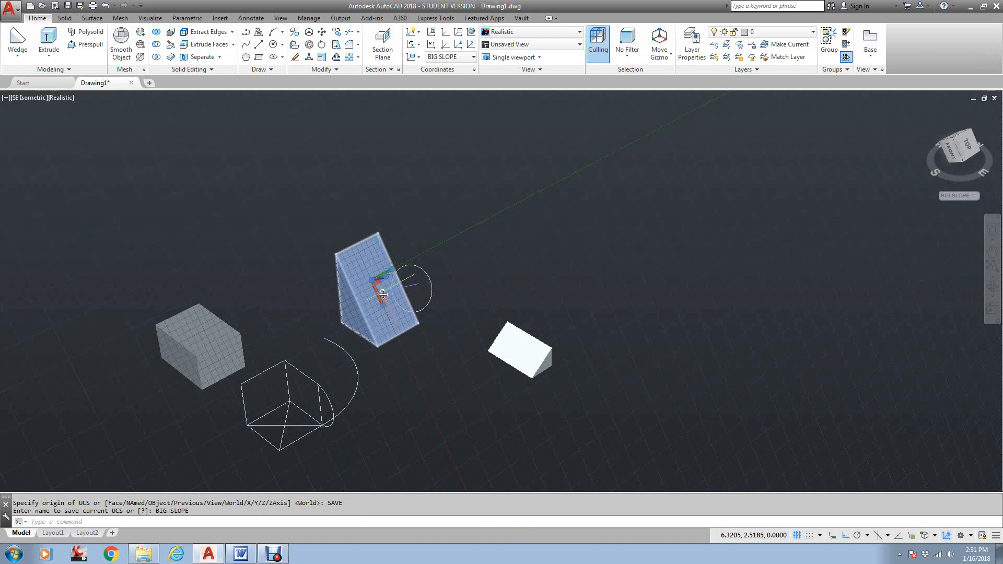
Move the UCS with Ortho off onto the small wedge's sloped face and align it with that face.
{"action": "left_click", "coordinate": [371, 279]}
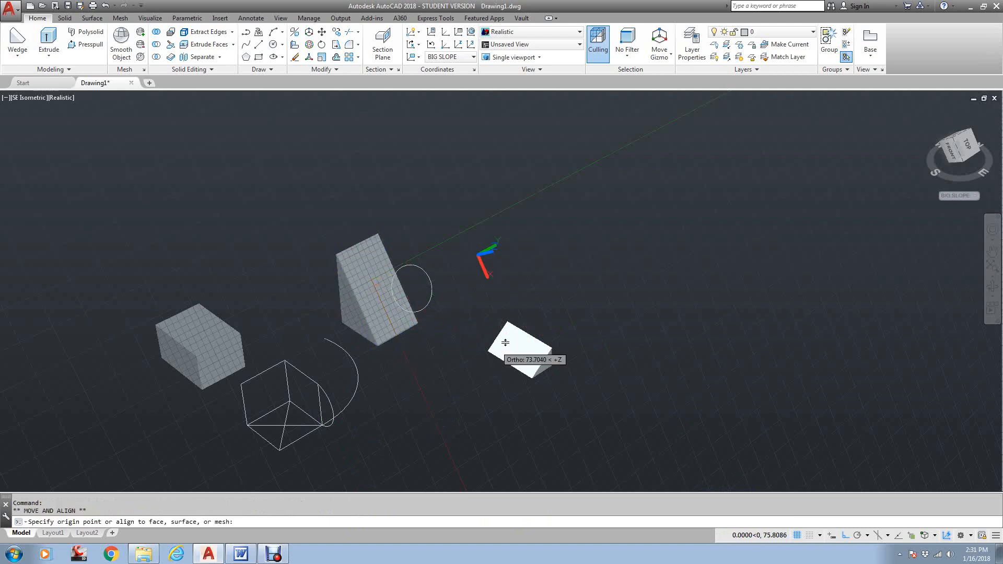
{"action": "key", "text": "F8"}
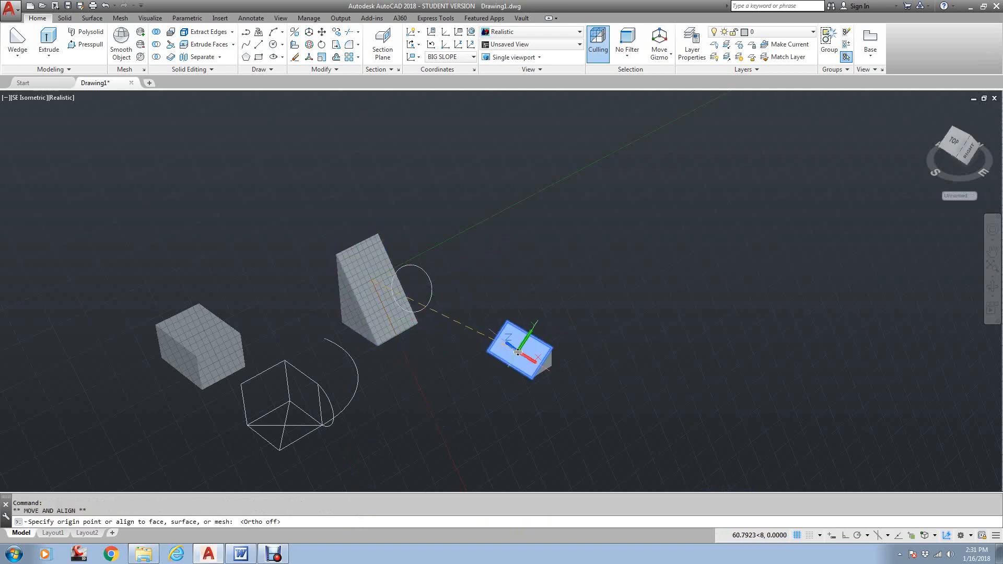
{"action": "left_click", "coordinate": [517, 349]}
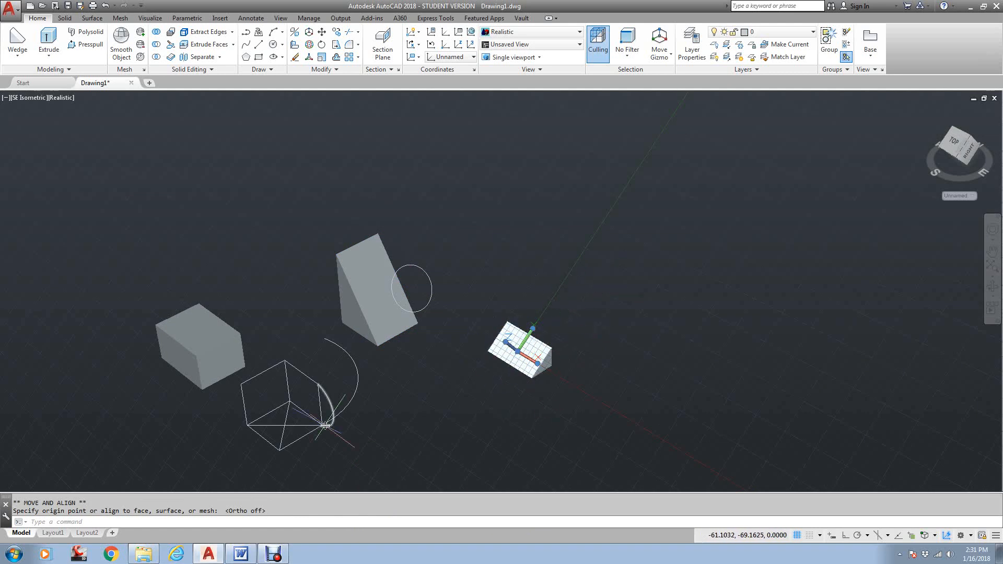
Save the coordinate system on the small wedge's slope under the name LITTLE SLOPE.
{"action": "type", "text": "s"}
{"action": "key", "text": "Return"}
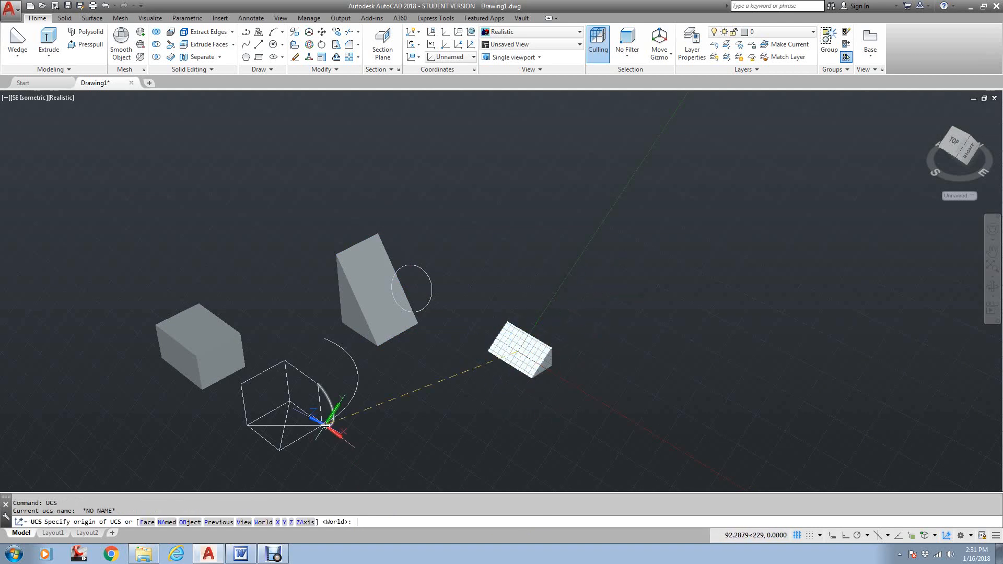
{"action": "type", "text": "SAVE"}
{"action": "key", "text": "Return"}
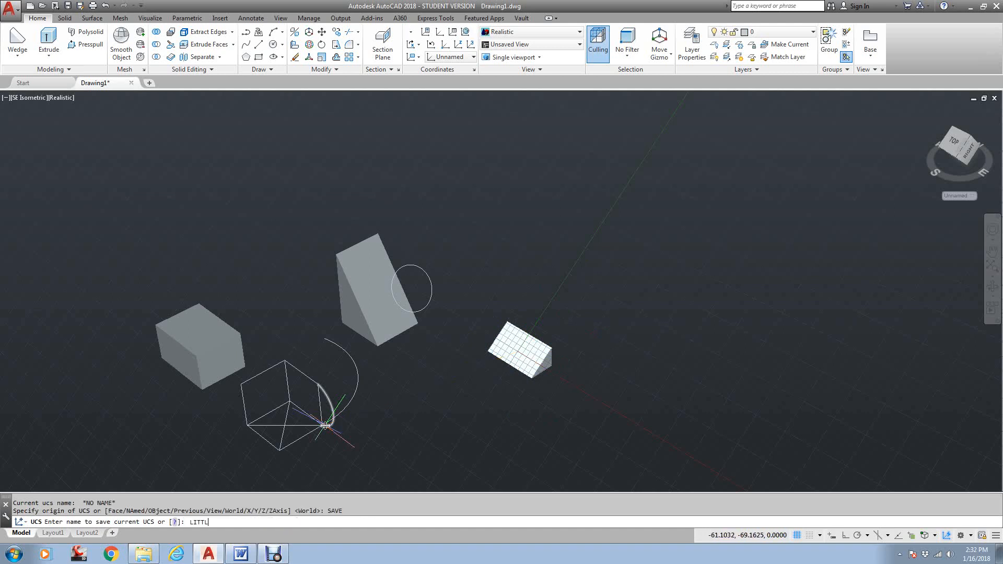
{"action": "type", "text": "LITTLE SLOPE"}
{"action": "key", "text": "Return"}
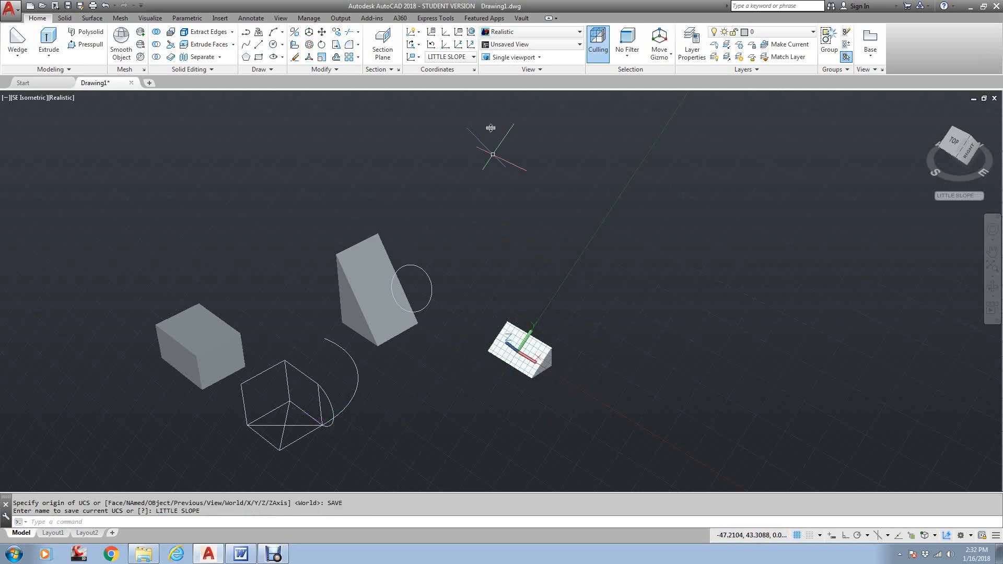
Switch the coordinate system to World, to the saved BIG SLOPE and finally to LITTLE SLOPE.
{"action": "left_click", "coordinate": [449, 56]}
{"action": "left_click", "coordinate": [447, 67]}
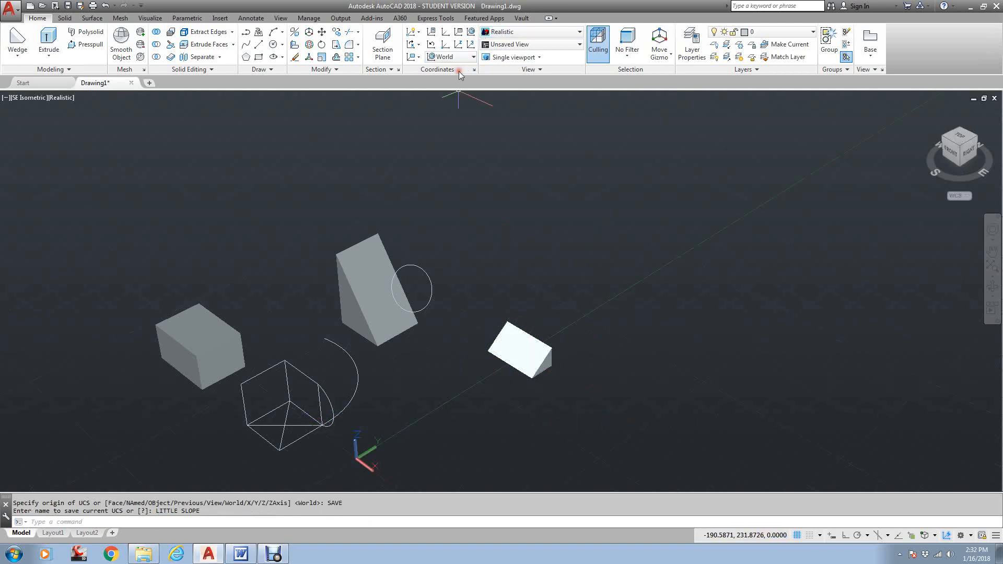
{"action": "scroll", "coordinate": [366, 314], "scroll_direction": "up", "scroll_amount": 1}
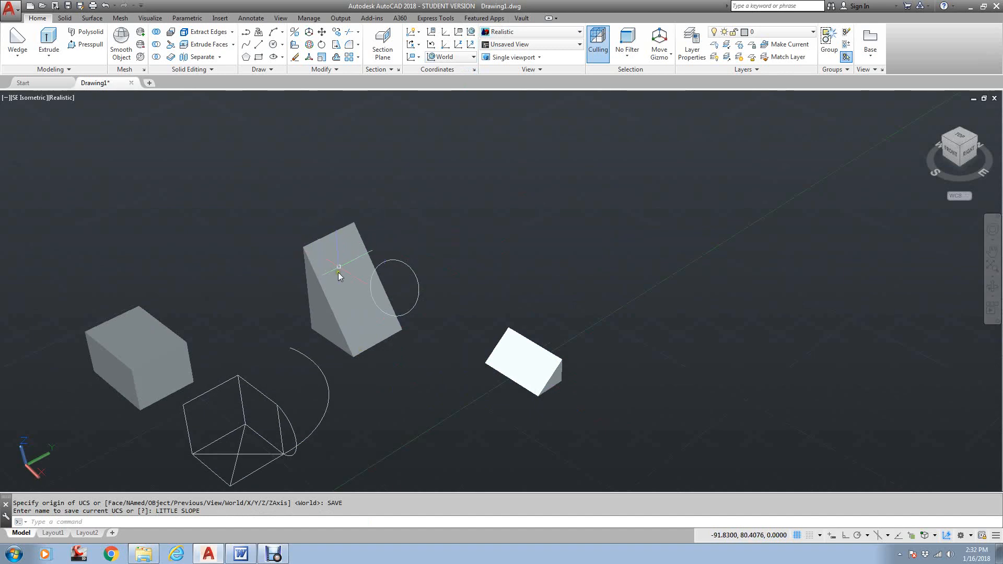
{"action": "left_click", "coordinate": [464, 156]}
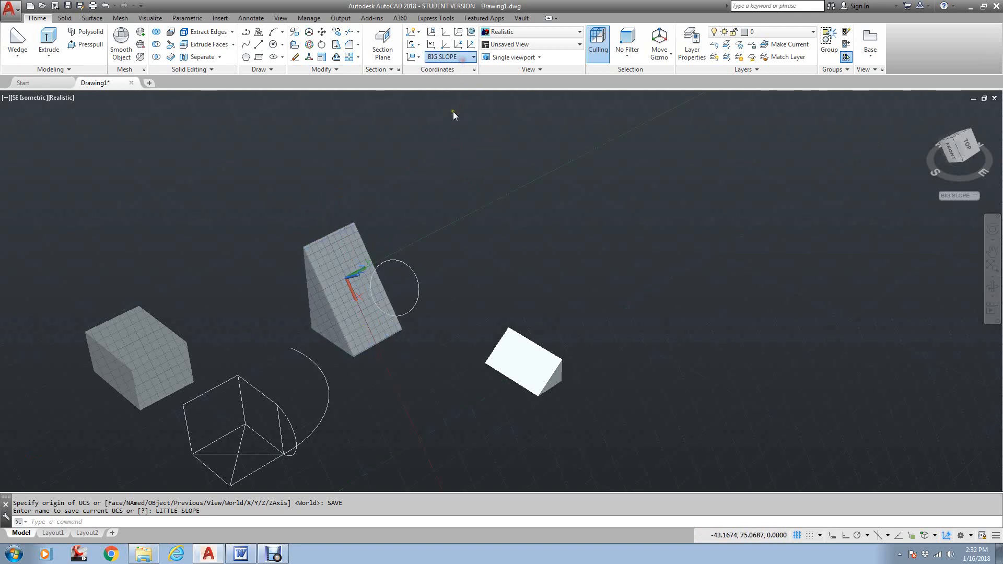
{"action": "left_click", "coordinate": [461, 168]}
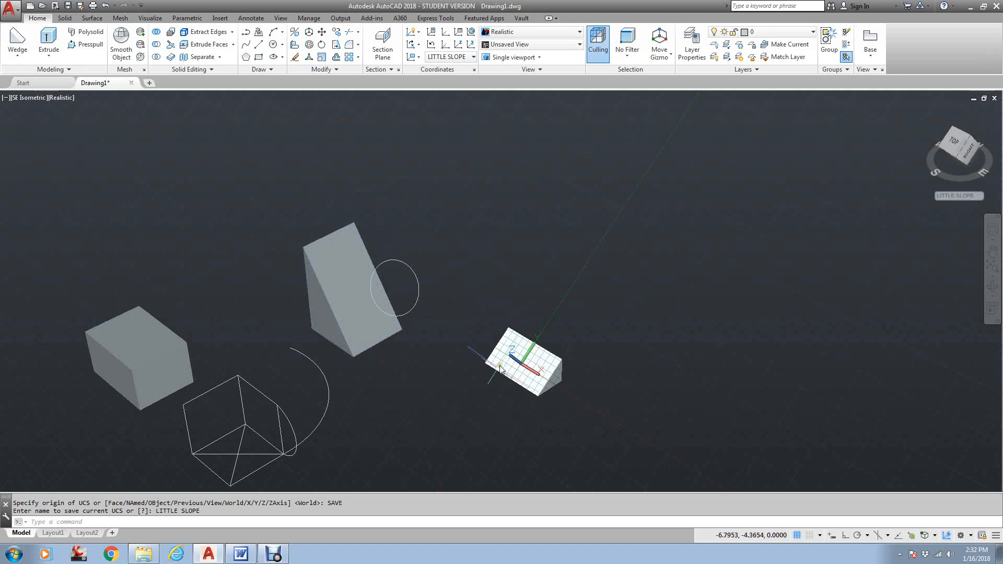
{"action": "middle_click_drag", "start_coordinate": [499, 359], "coordinate": [530, 316]}
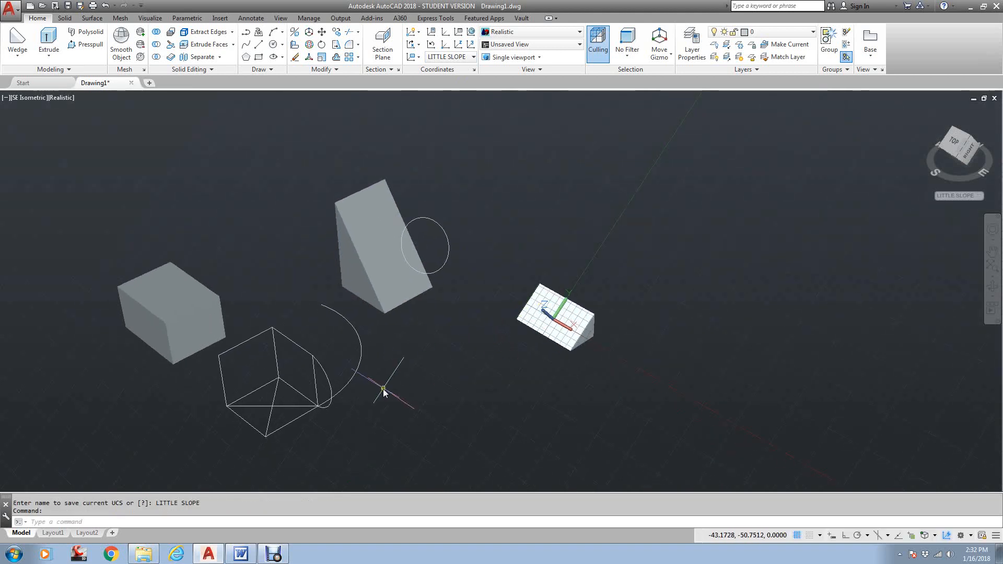
{"action": "type", "text": "UCS"}
{"action": "key", "text": "Return"}
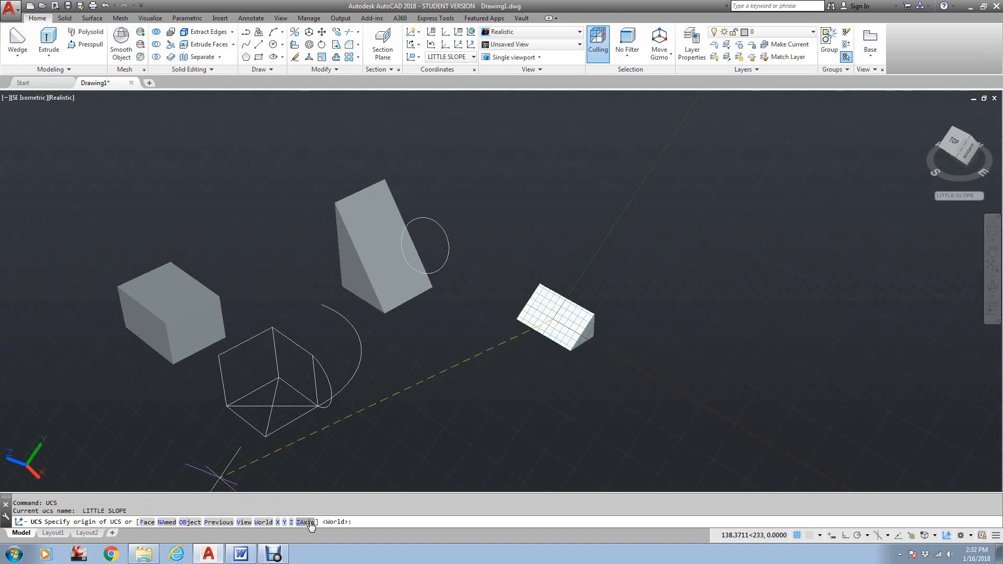
{"action": "key", "text": "Escape"}
{"action": "key", "text": "Escape"}
Draw a five-segment zigzag polyline in the LITTLE SLOPE plane, running across and beyond the small wedge.
{"action": "scroll", "coordinate": [570, 313], "scroll_direction": "up", "scroll_amount": 1}
{"action": "left_click", "coordinate": [570, 312]}
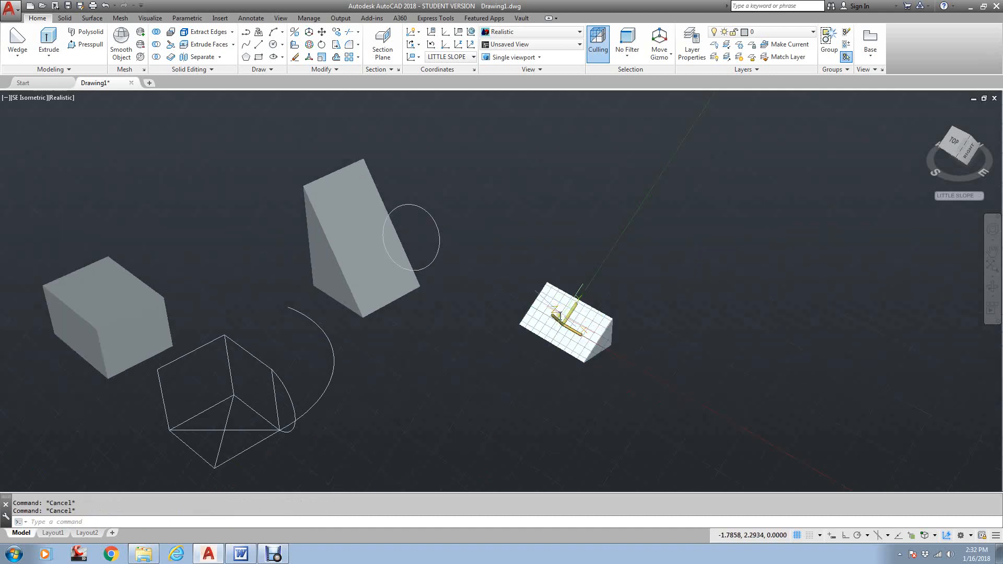
{"action": "type", "text": "PL"}
{"action": "key", "text": "Return"}
{"action": "left_click", "coordinate": [616, 395]}
{"action": "left_click", "coordinate": [648, 329]}
{"action": "left_click", "coordinate": [560, 361]}
{"action": "left_click", "coordinate": [579, 279]}
{"action": "left_click", "coordinate": [507, 346]}
{"action": "left_click", "coordinate": [510, 293]}
{"action": "key", "text": "Return"}
Draw a circle in the LITTLE SLOPE plane, centred just beyond the small wedge's upper-left edge and overlapping its sloped face.
{"action": "type", "text": "C"}
{"action": "key", "text": "Return"}
{"action": "left_click", "coordinate": [522, 297]}
{"action": "left_click", "coordinate": [540, 325]}
{"action": "key", "text": "Return"}
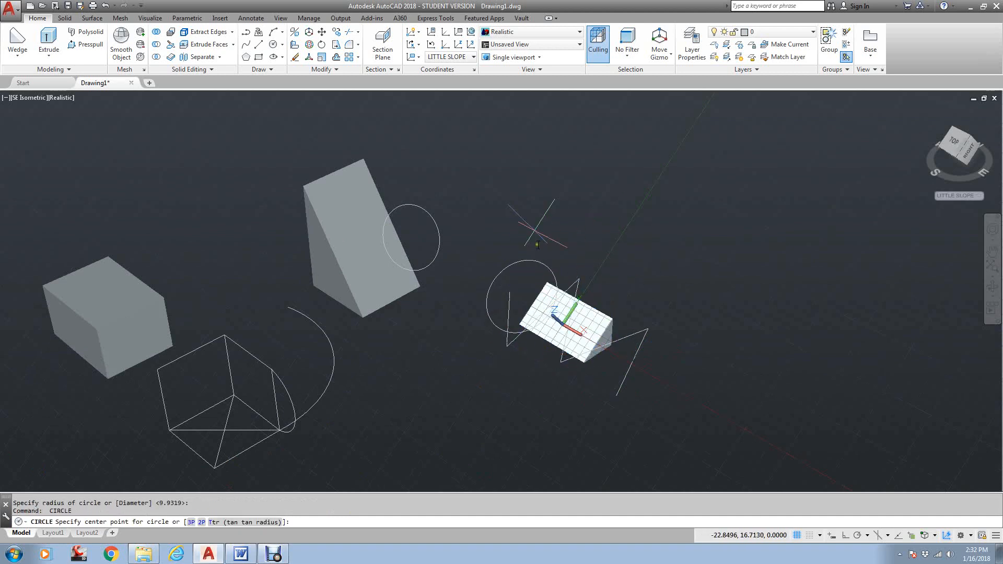
Set the coordinate system to World and orbit the model to examine how the polyline and circle lie along the small wedge's slope.
{"action": "left_click", "coordinate": [453, 57]}
{"action": "left_click", "coordinate": [453, 69]}
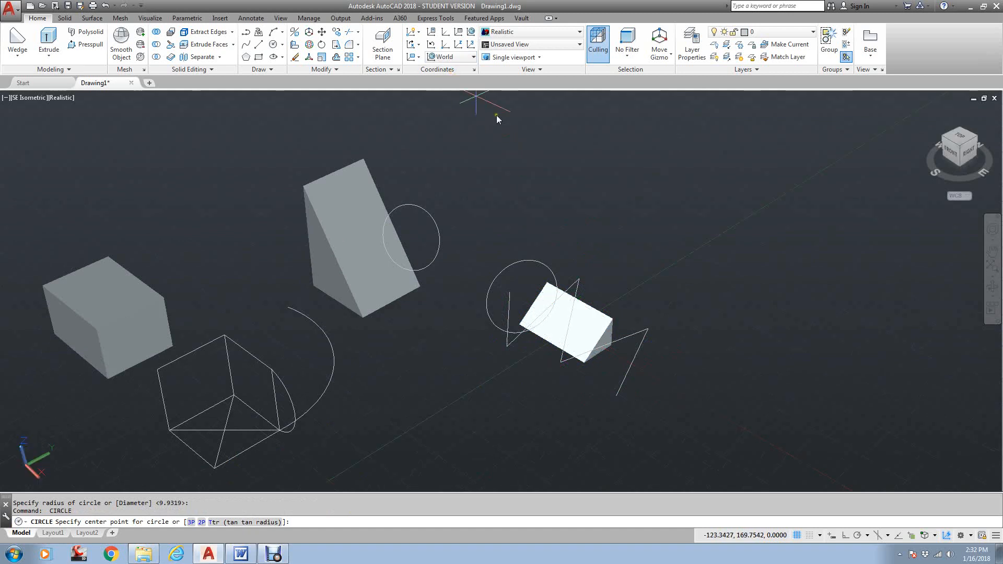
{"action": "left_click", "coordinate": [992, 229]}
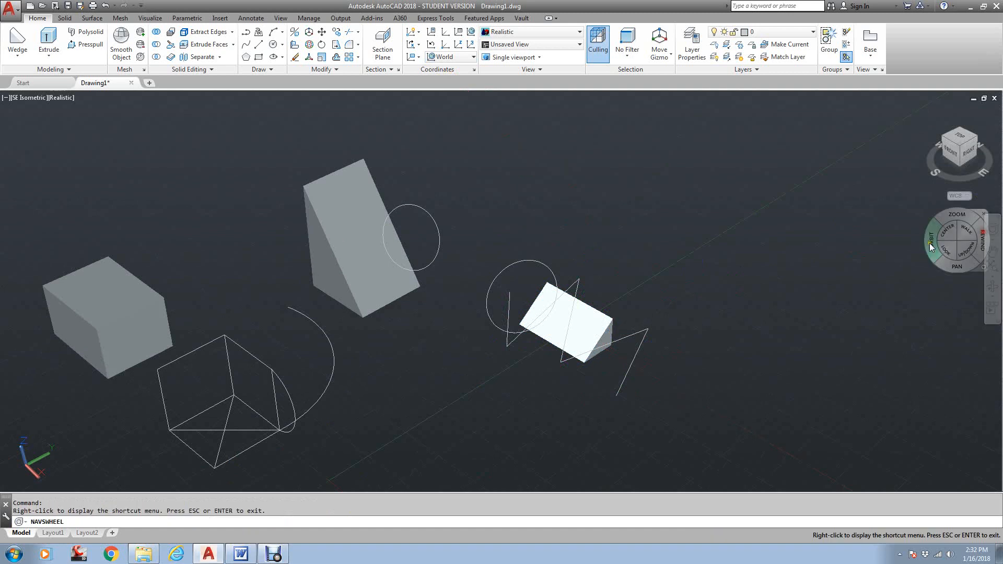
{"action": "left_click_drag", "start_coordinate": [917, 246], "coordinate": [682, 189]}
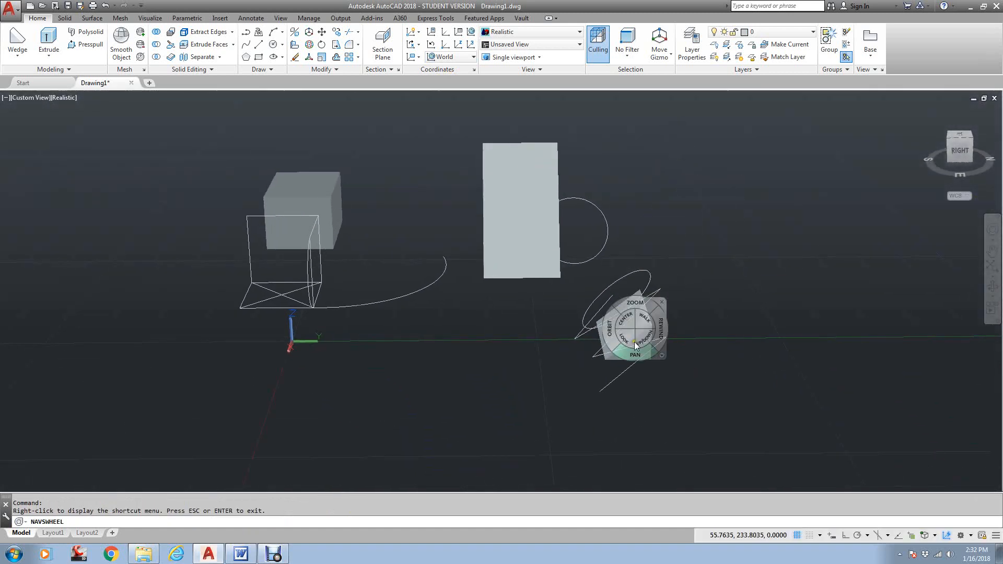
{"action": "scroll", "coordinate": [713, 400], "scroll_direction": "up", "scroll_amount": 1}
{"action": "key", "text": "Escape"}
{"action": "key", "text": "Escape"}
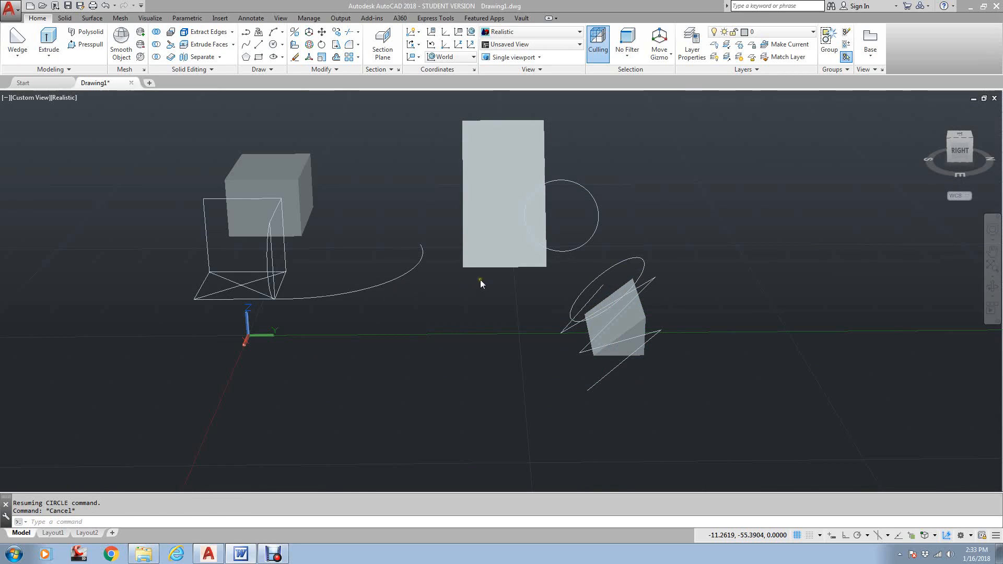
Return the model to the Home view and zoom in around the World origin.
{"action": "left_click", "coordinate": [927, 111]}
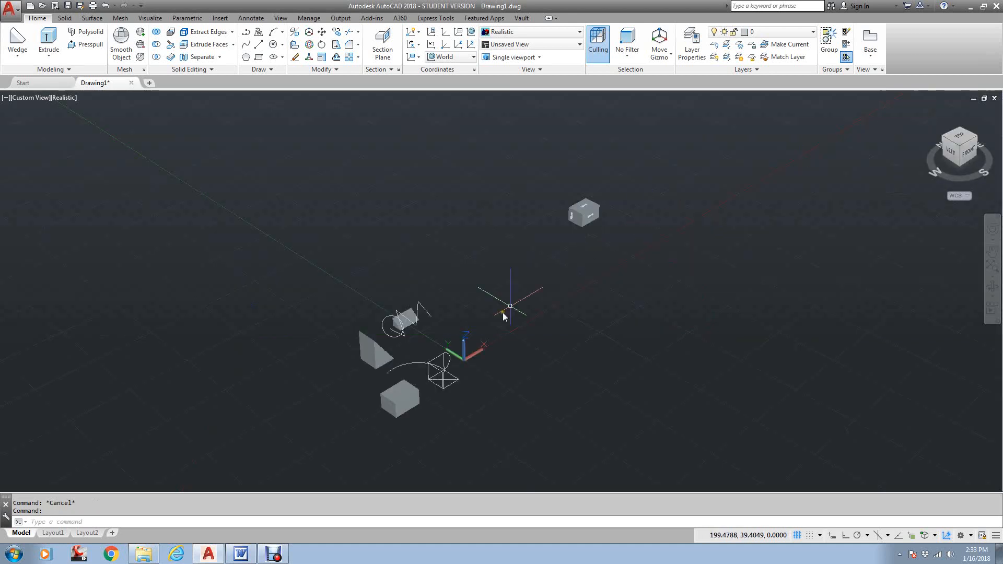
{"action": "scroll", "coordinate": [470, 300], "scroll_direction": "up", "scroll_amount": 3}
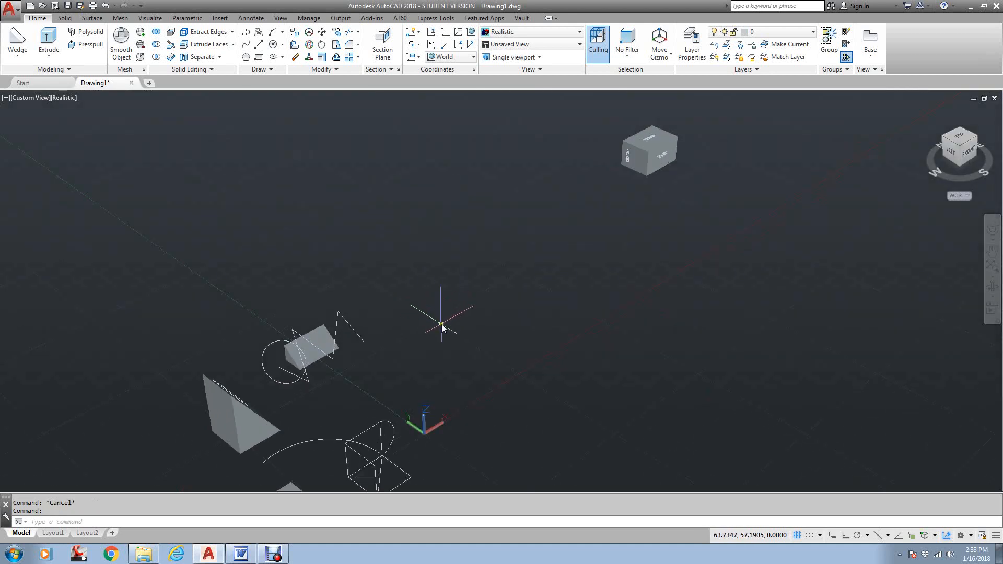
Zoom in on the box labelled TEXAS and display it in the 2D Wireframe visual style.
{"action": "middle_click_drag", "start_coordinate": [441, 327], "coordinate": [560, 306]}
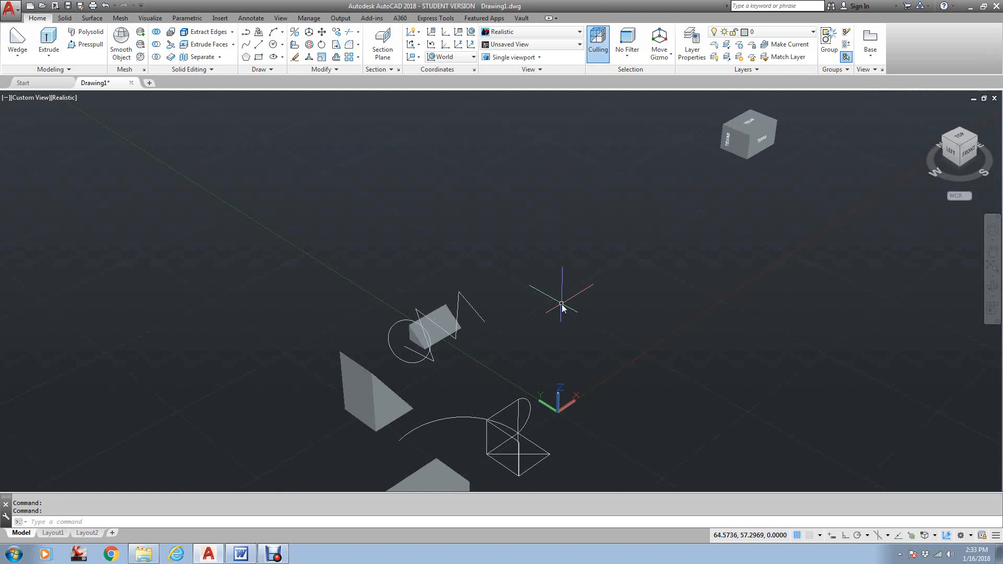
{"action": "middle_click_drag", "start_coordinate": [793, 203], "coordinate": [666, 316]}
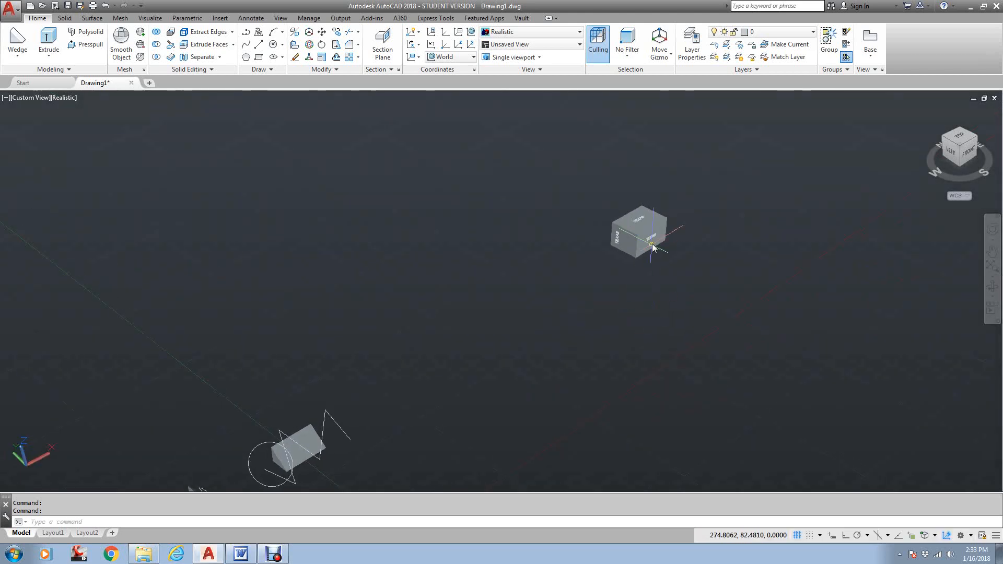
{"action": "scroll", "coordinate": [656, 197], "scroll_direction": "up", "scroll_amount": 2}
{"action": "middle_click_drag", "start_coordinate": [716, 205], "coordinate": [529, 334]}
{"action": "scroll", "coordinate": [623, 263], "scroll_direction": "up", "scroll_amount": 1}
{"action": "middle_click_drag", "start_coordinate": [623, 266], "coordinate": [488, 317]}
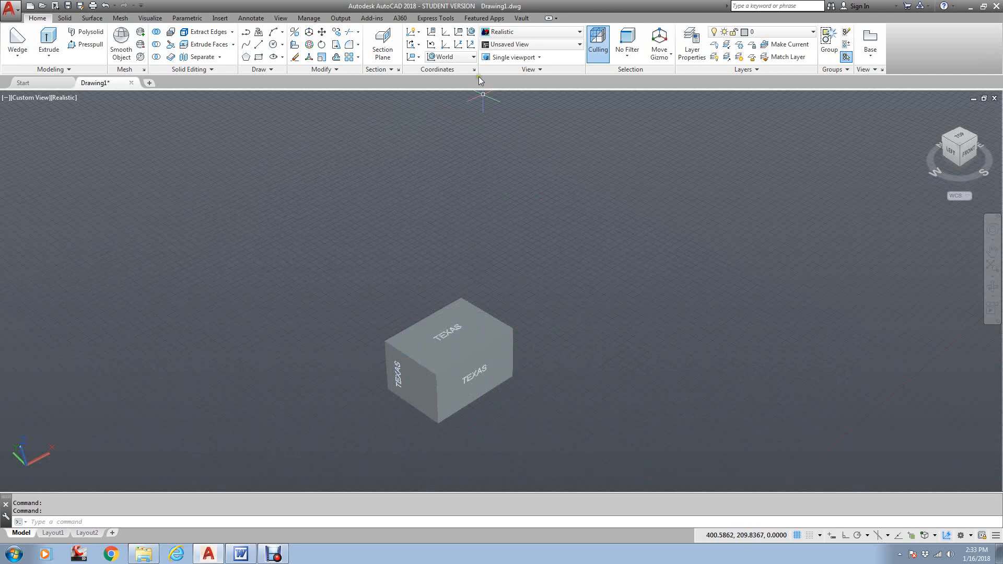
{"action": "left_click", "coordinate": [507, 59]}
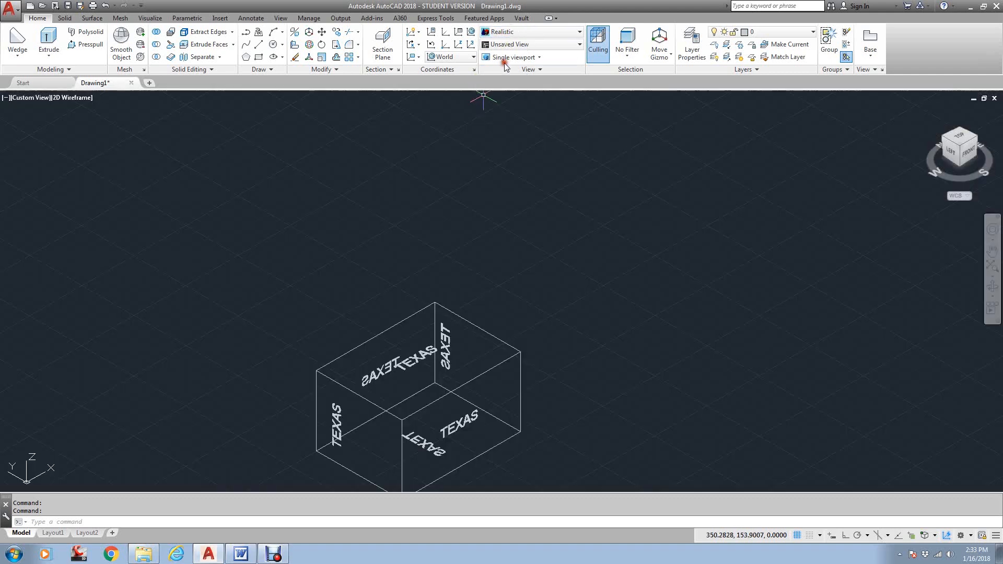
{"action": "middle_click_drag", "start_coordinate": [454, 419], "coordinate": [546, 328]}
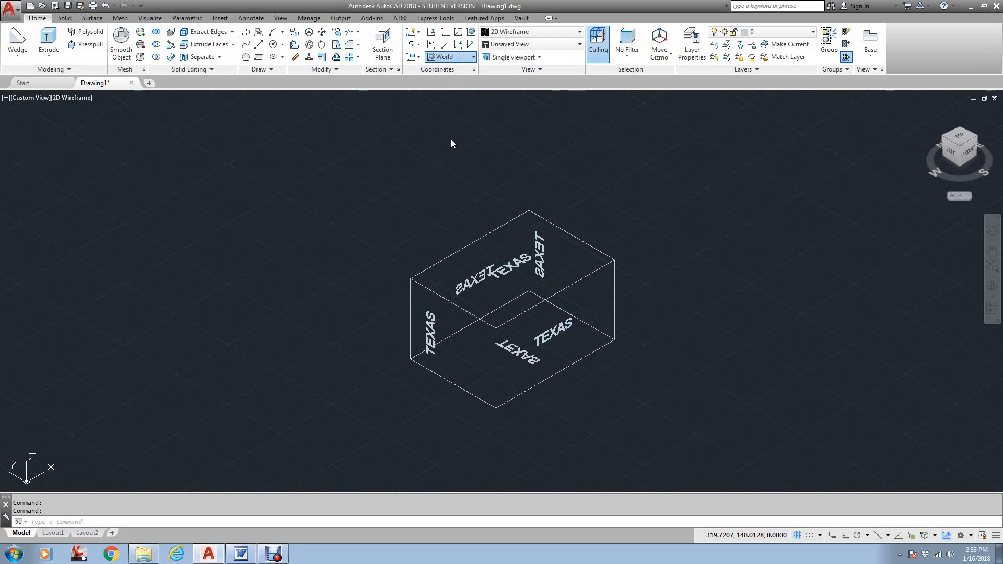
{"action": "key", "text": "Escape"}
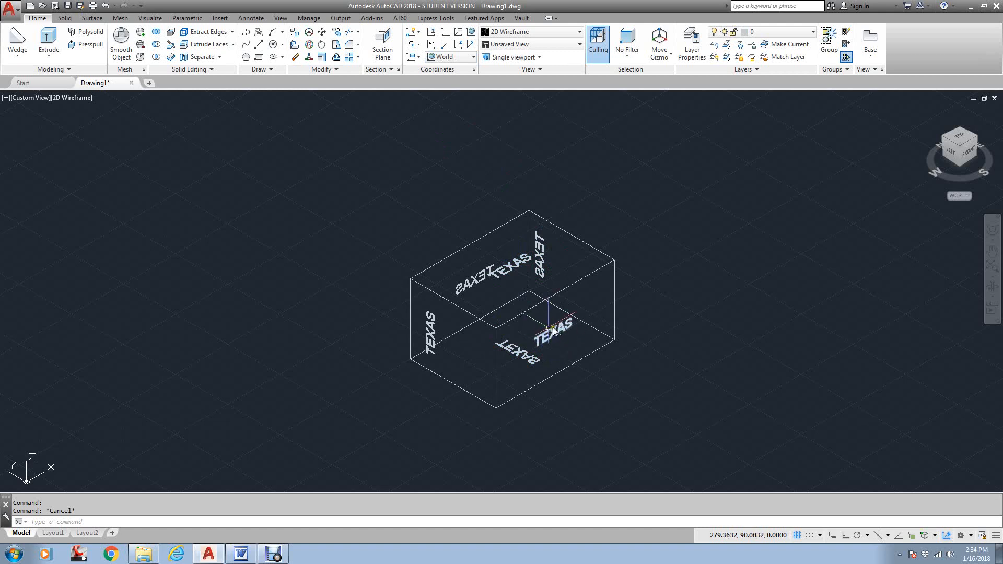
Draw a single straight line on the box's front face, just above the TEXAS text, using the dynamic UCS.
{"action": "left_click", "coordinate": [517, 329]}
{"action": "left_click", "coordinate": [576, 299]}
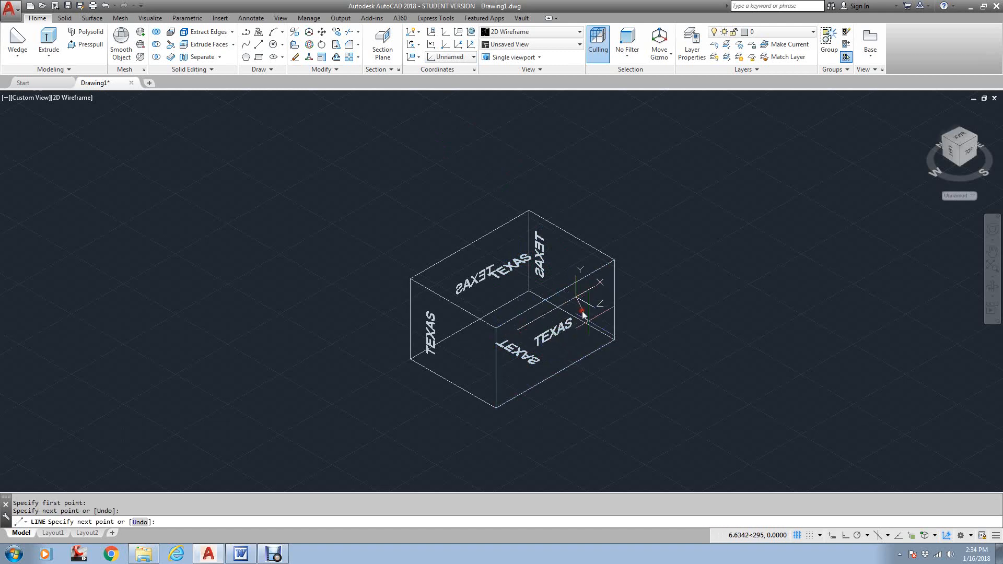
{"action": "key", "text": "Return"}
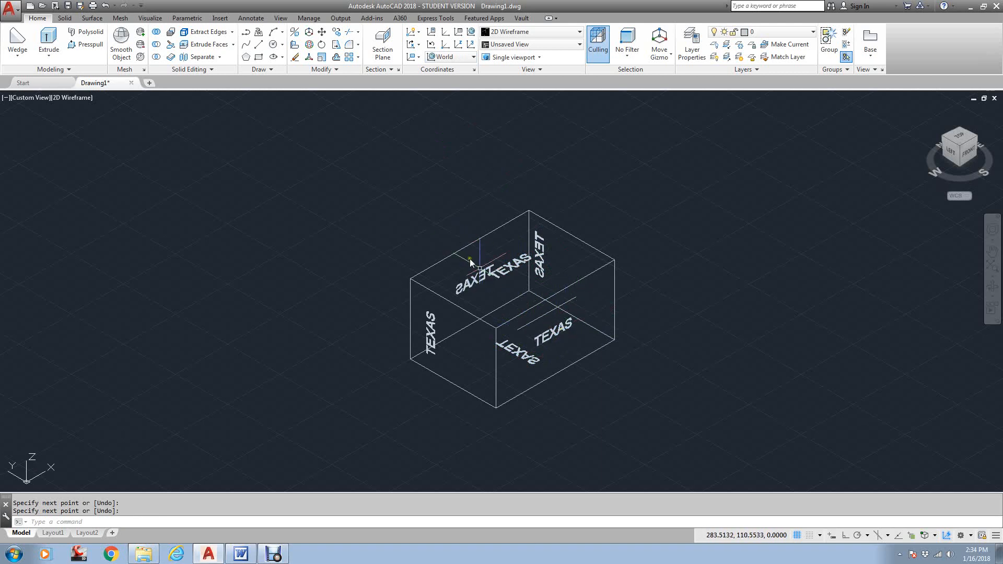
Erase the line above the TEXAS text on the box's front face.
{"action": "type", "text": "e"}
{"action": "key", "text": "Return"}
{"action": "left_click", "coordinate": [544, 316]}
{"action": "key", "text": "Return"}
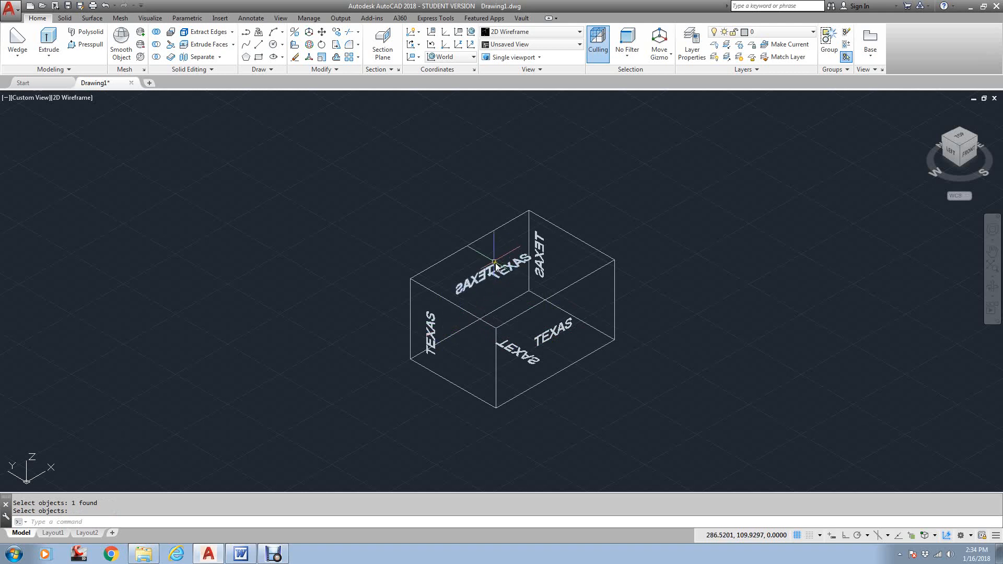
{"action": "scroll", "coordinate": [480, 261], "scroll_direction": "down", "scroll_amount": 4}
{"action": "scroll", "coordinate": [471, 203], "scroll_direction": "up", "scroll_amount": 2}
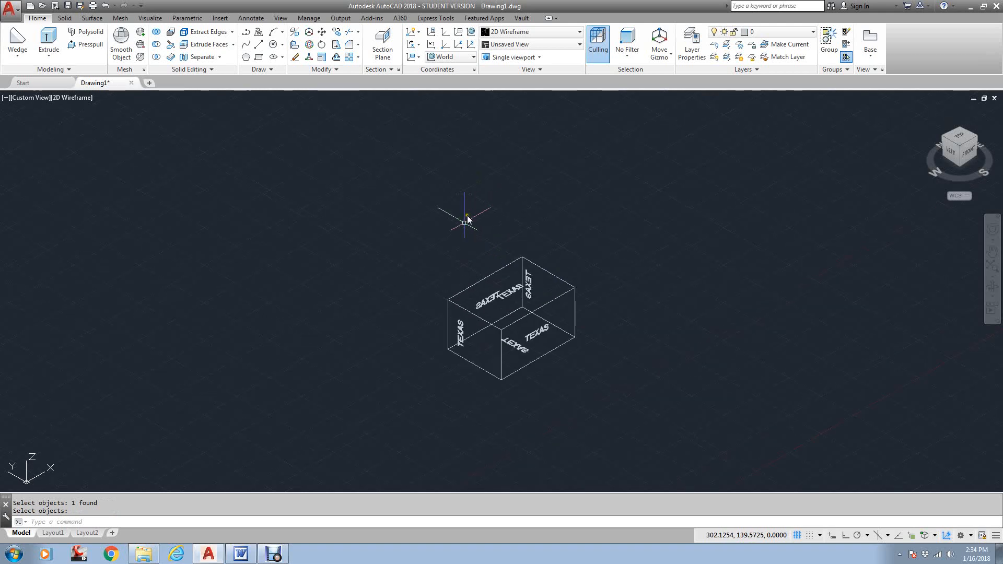